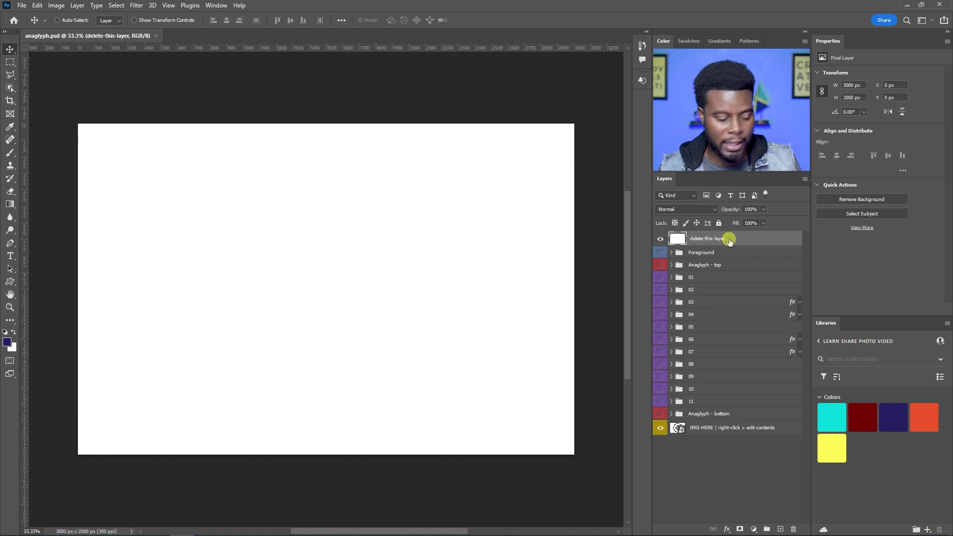
Step: Delete the 'delete-this-layer' cover layer to reveal the 'your image here' placeholder artwork
key("Delete")
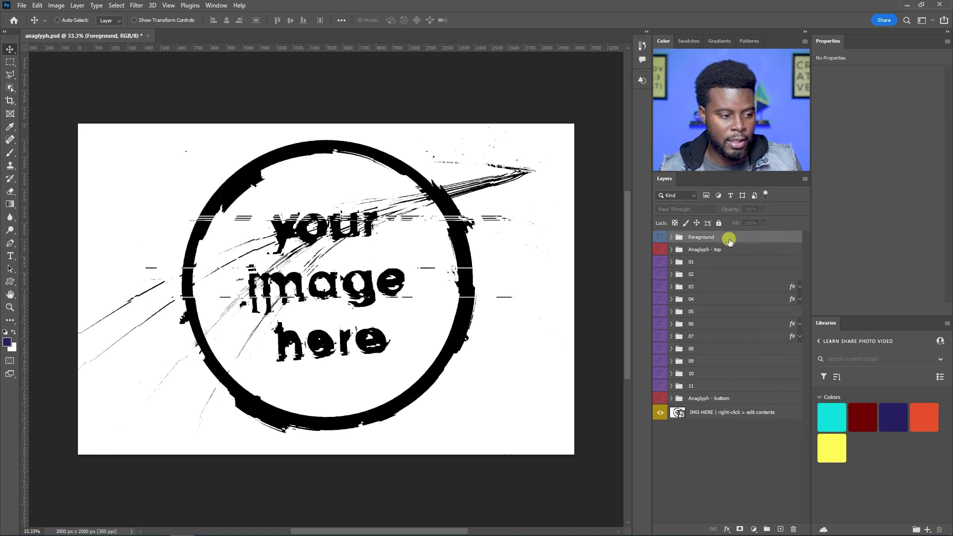
Step: Open the IMG HERE smart object's contents as img-here1125211111211.psb
double_click(682, 415)
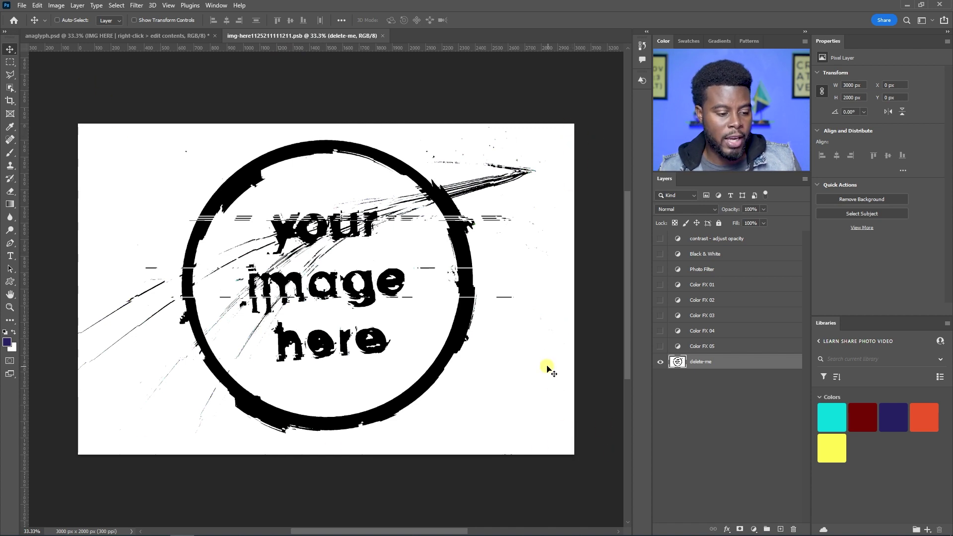
left_click(23, 6)
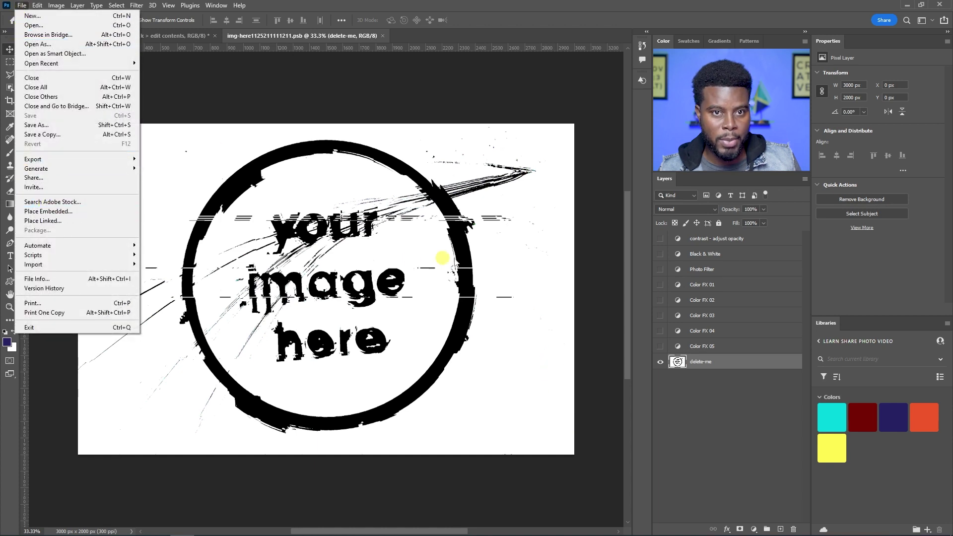
left_click(558, 247)
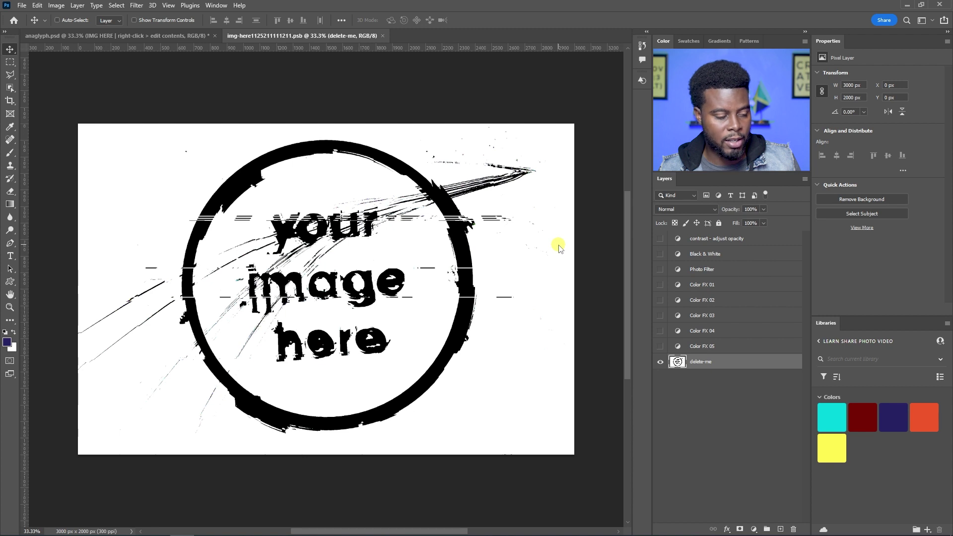
Step: Drag both portrait photos from File Explorer into the placeholder document and commit each placement
key("alt+Tab")
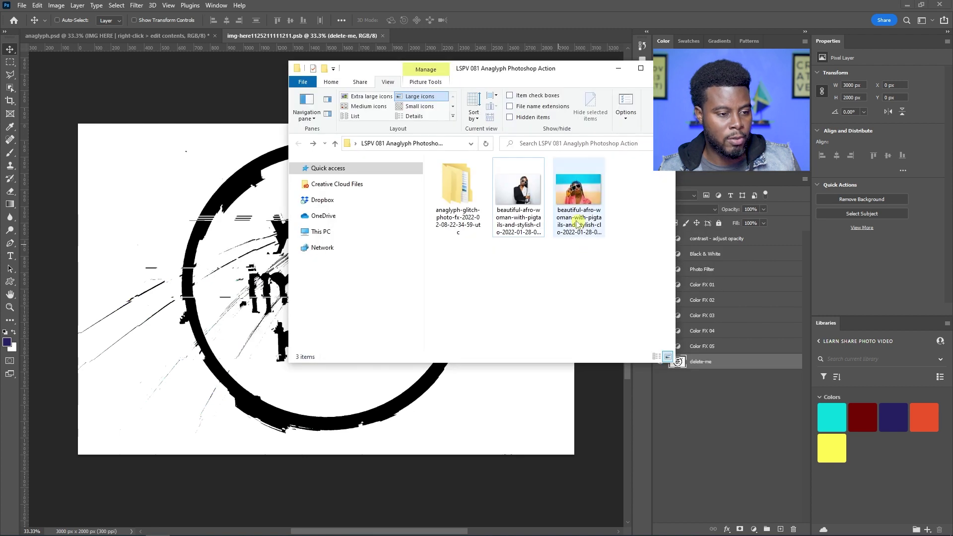
left_click(528, 190)
left_click_drag(579, 194, 249, 312)
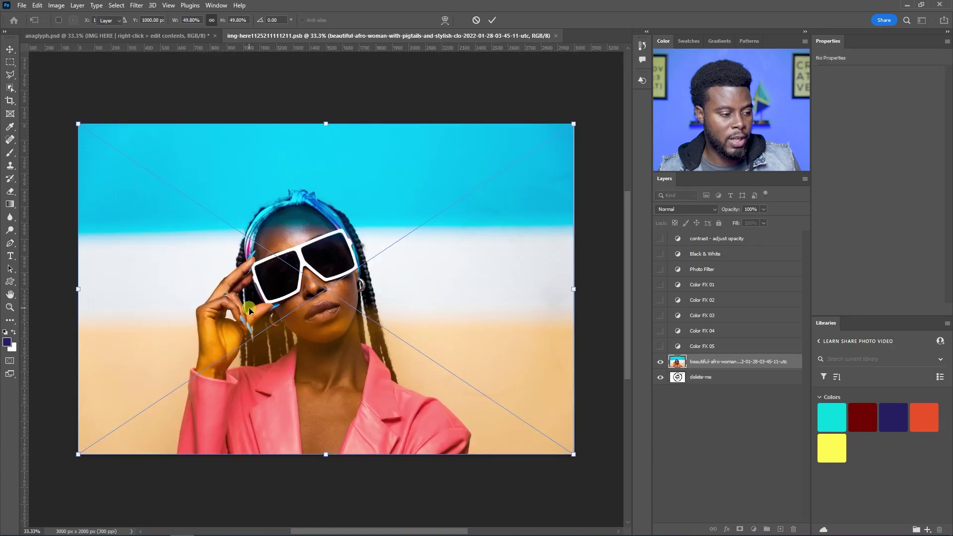
key("Return")
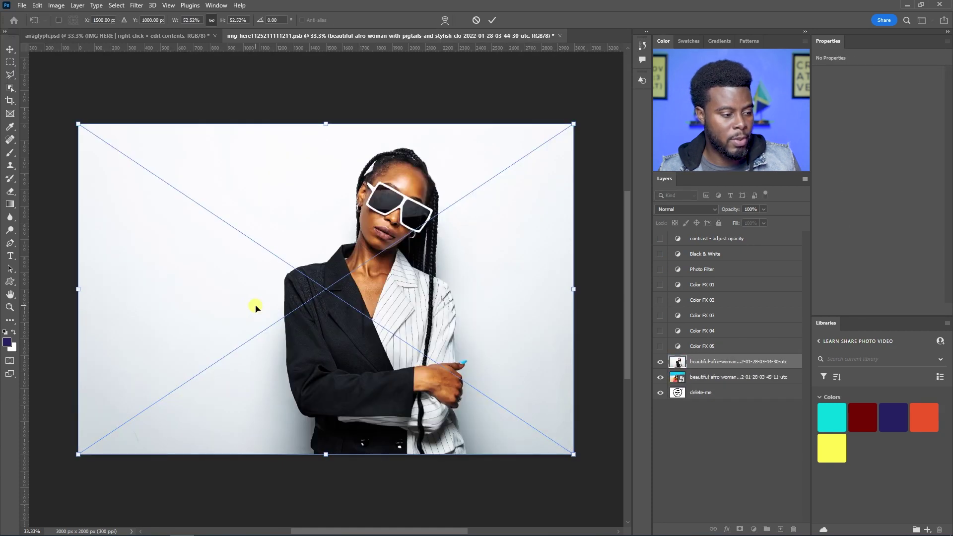
key("Return")
Step: Save the placeholder .psb and return to anaglyph.psd showing the black-and-white jacket portrait
scroll(309, 242, "down", 1)
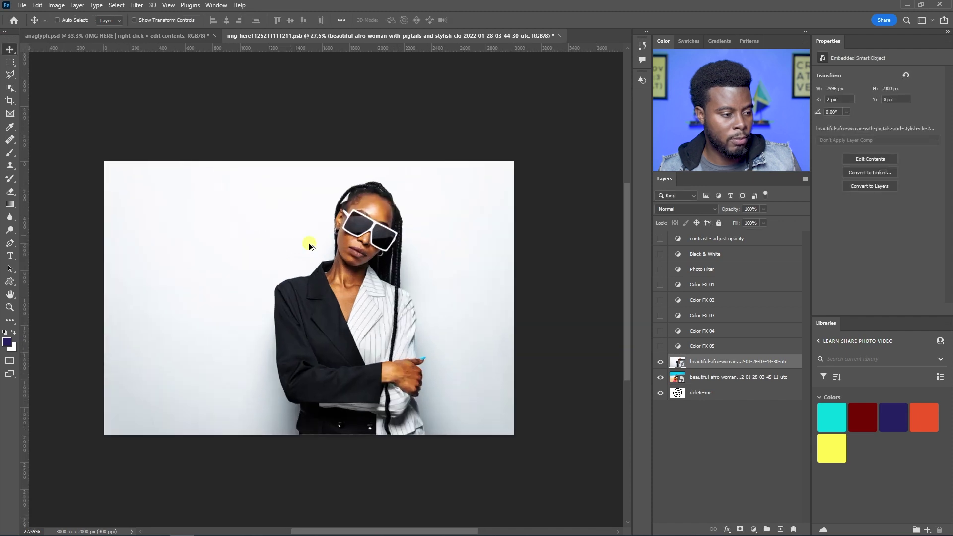
scroll(309, 242, "up", 1)
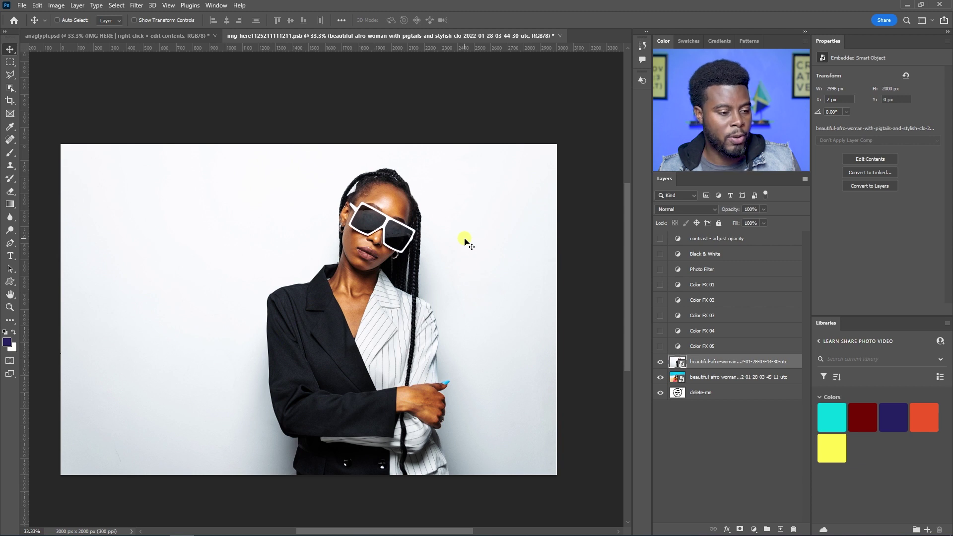
key("ctrl+s")
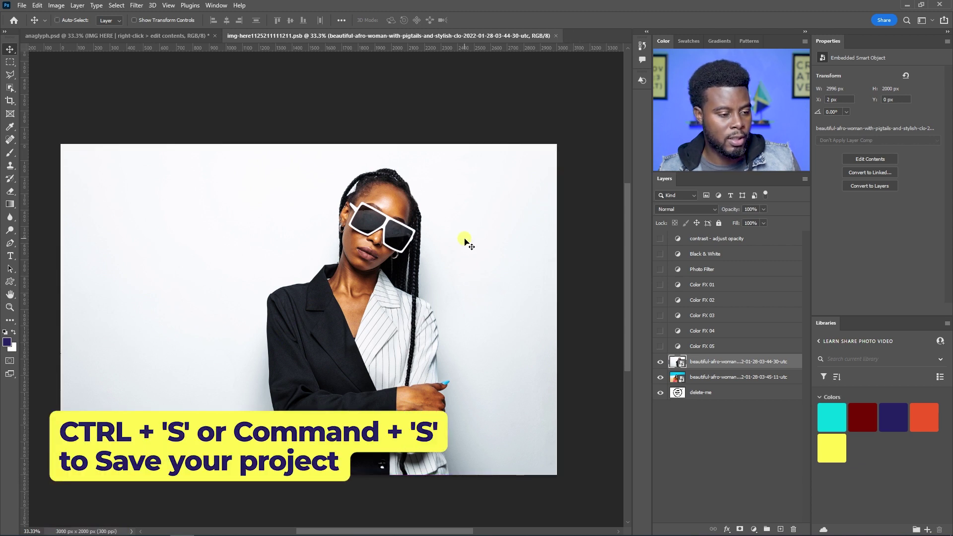
left_click(165, 38)
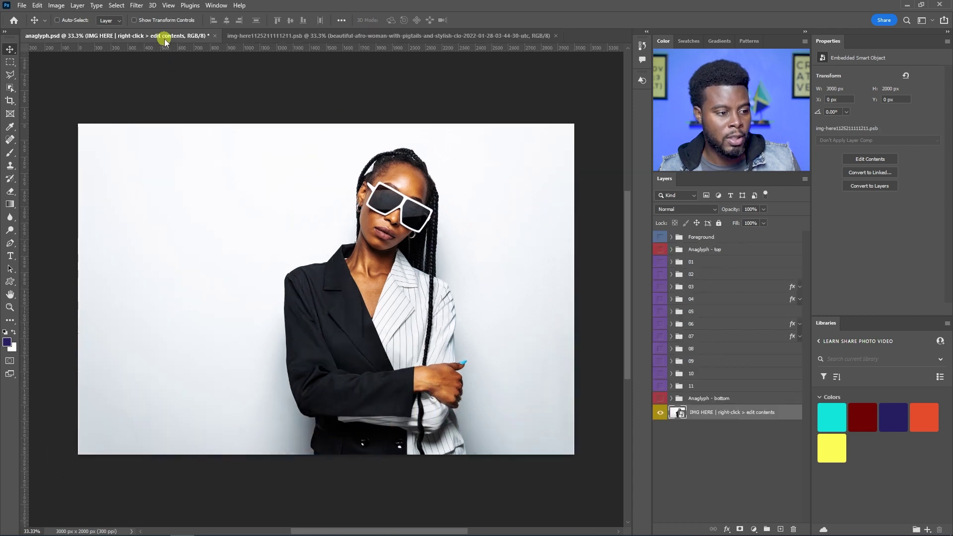
Step: Preview glitch groups 01, 02, 03, 05 and 06 one at a time, hiding each again
left_click(661, 262)
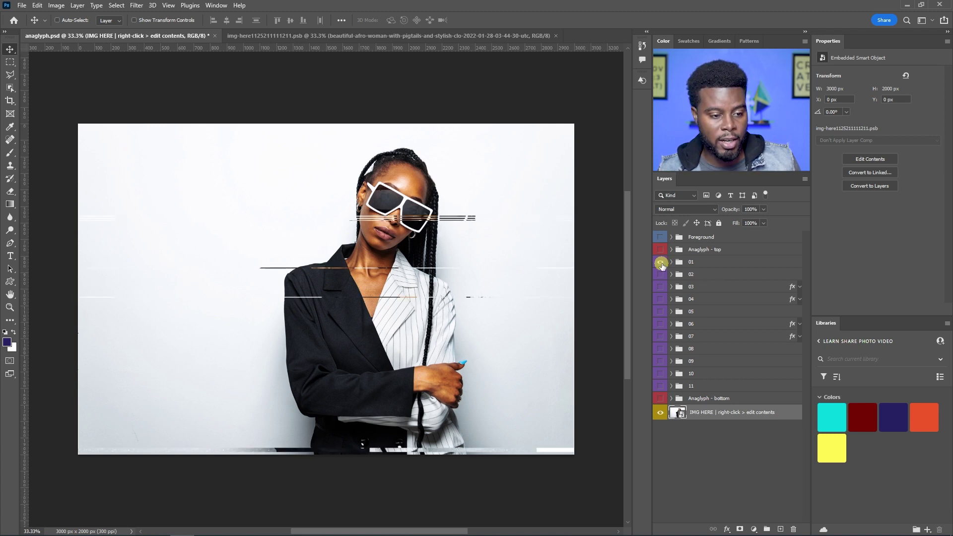
left_click(660, 262)
left_click(664, 275)
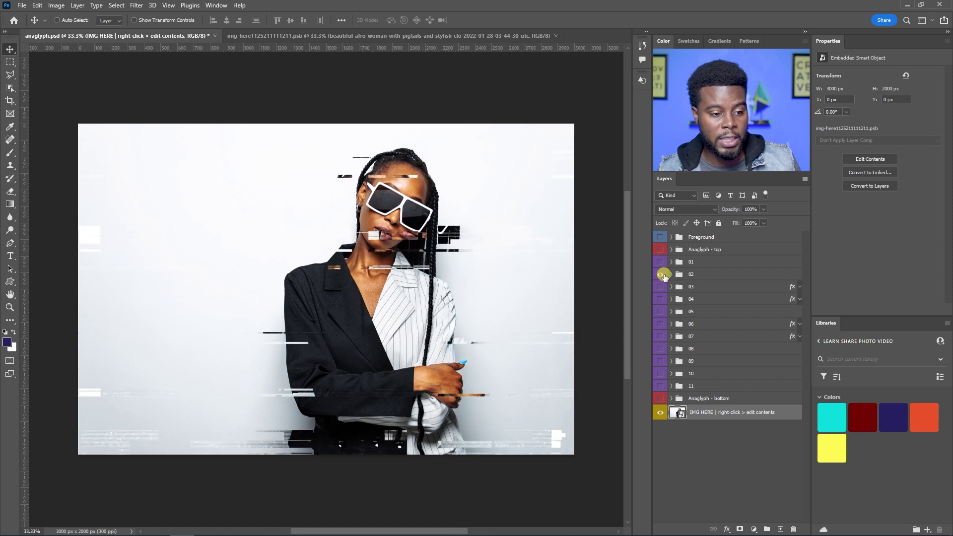
left_click(663, 275)
left_click(660, 287)
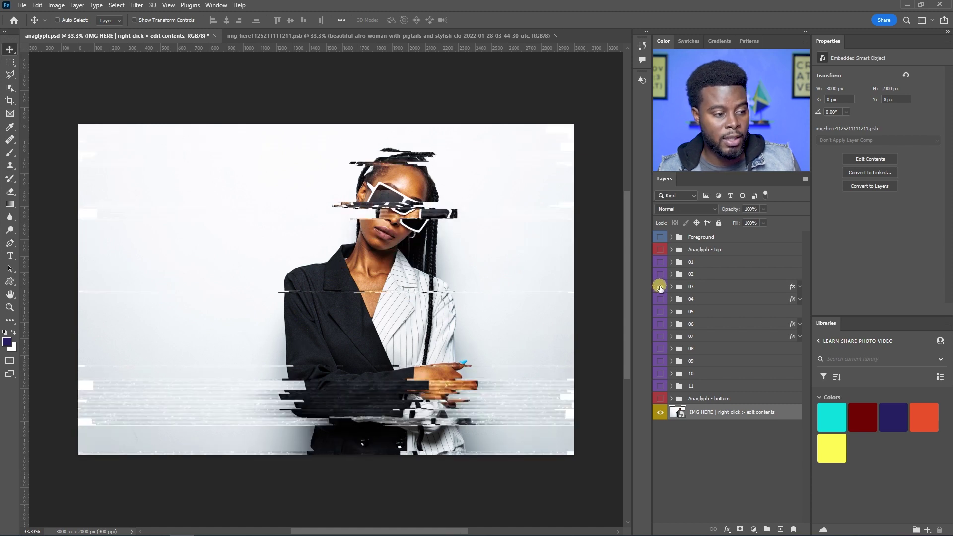
left_click(659, 286)
left_click_drag(660, 287, 659, 298)
left_click(660, 287)
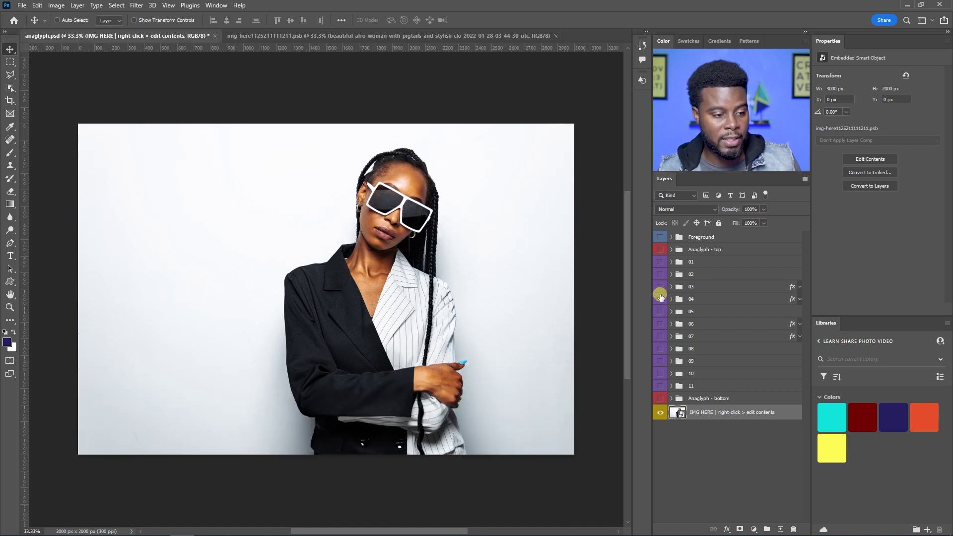
scroll(465, 288, "up", 2)
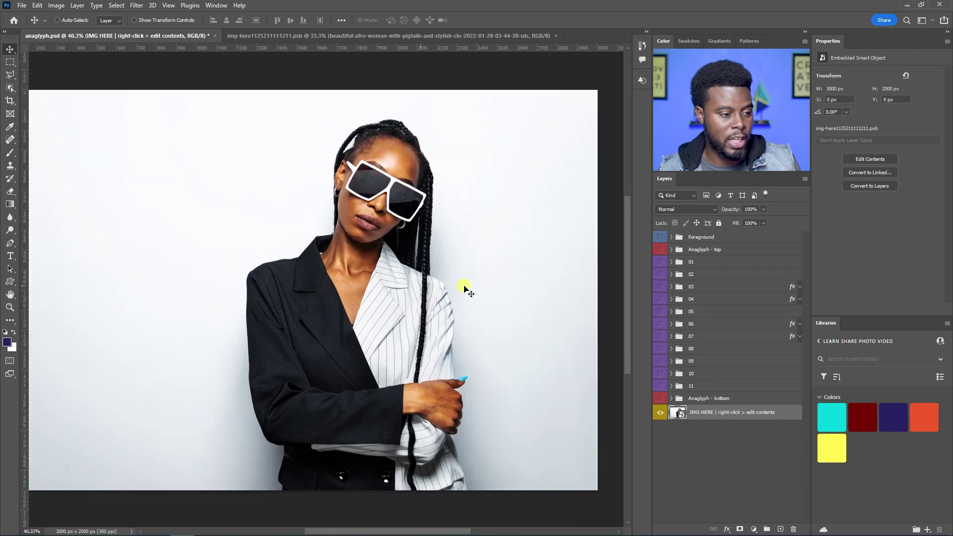
left_click(660, 312)
left_click(661, 312)
left_click(660, 324)
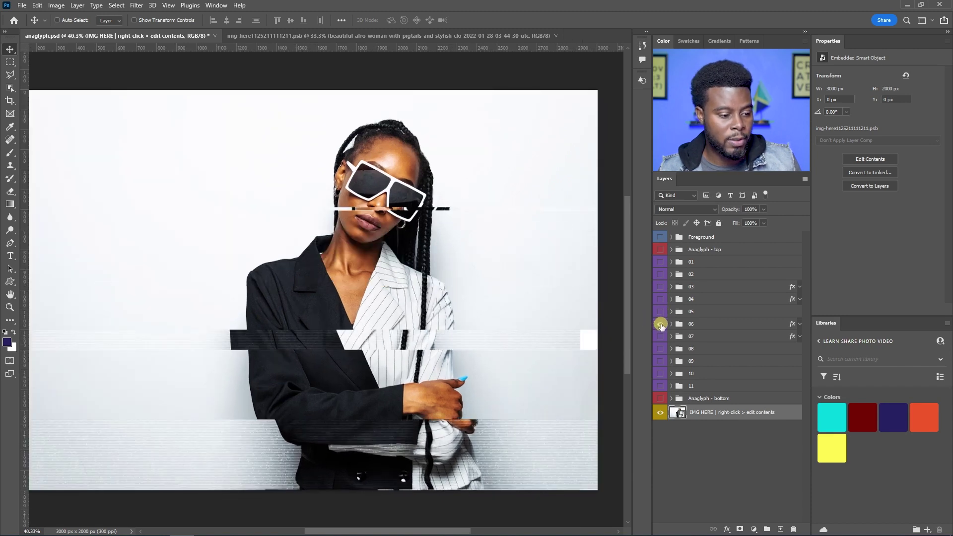
left_click(660, 324)
Step: Preview groups 07, 08 and 10, leave only group 11 visible, and select Anaglyph - top
left_click(661, 337)
left_click(661, 349)
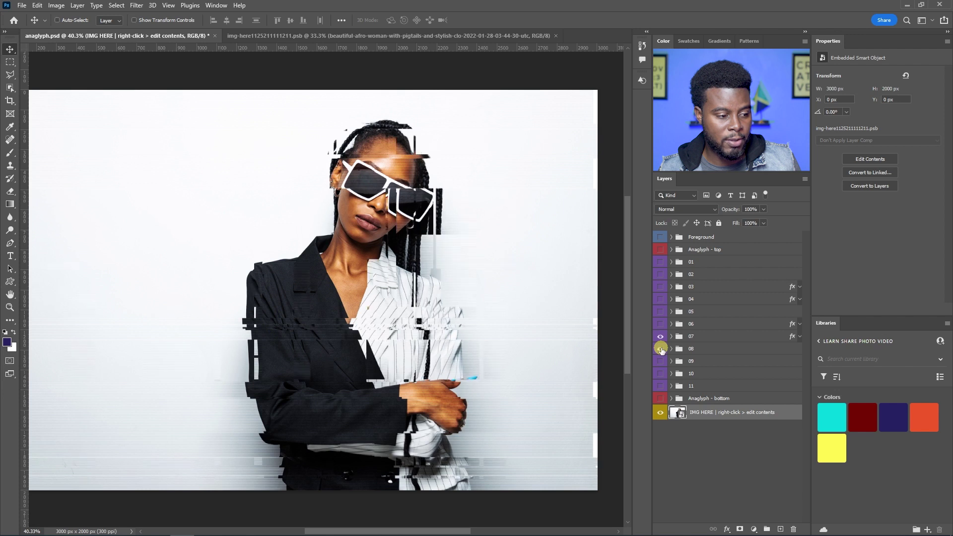
left_click(660, 349)
left_click(660, 336)
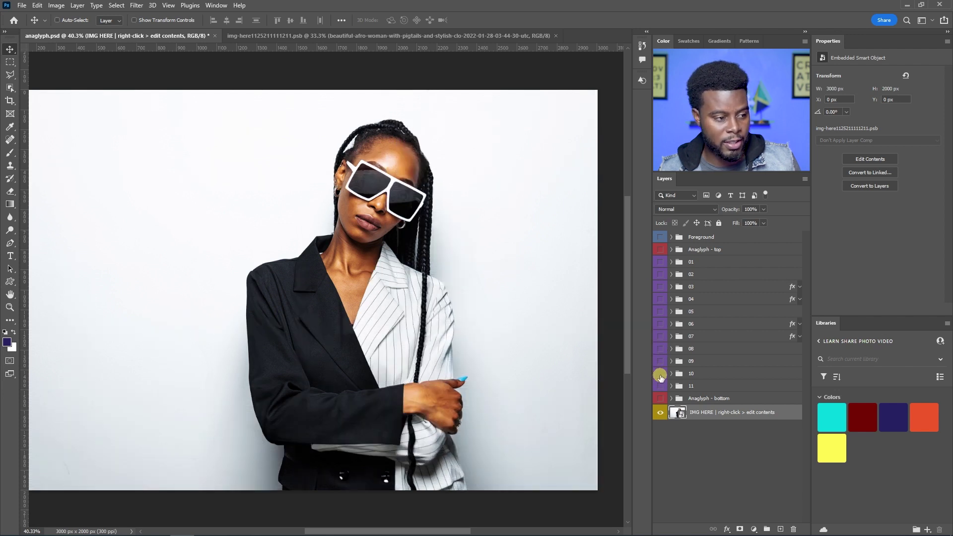
left_click(660, 373)
left_click(660, 373)
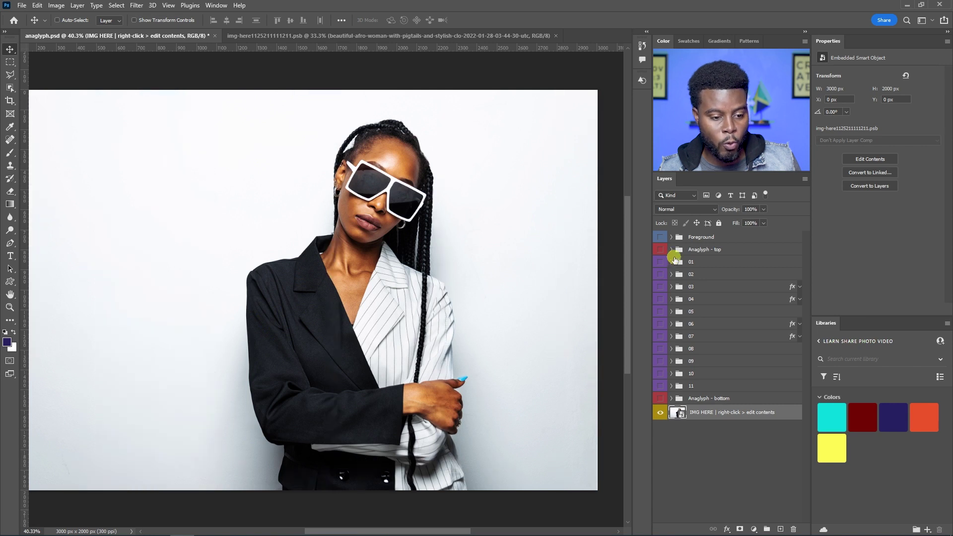
left_click(662, 387)
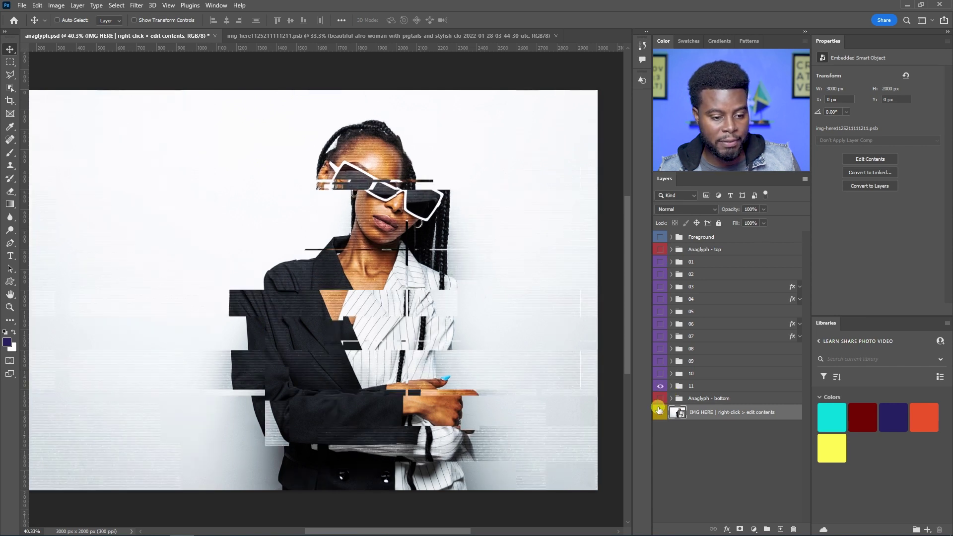
left_click(707, 398)
left_click(718, 249)
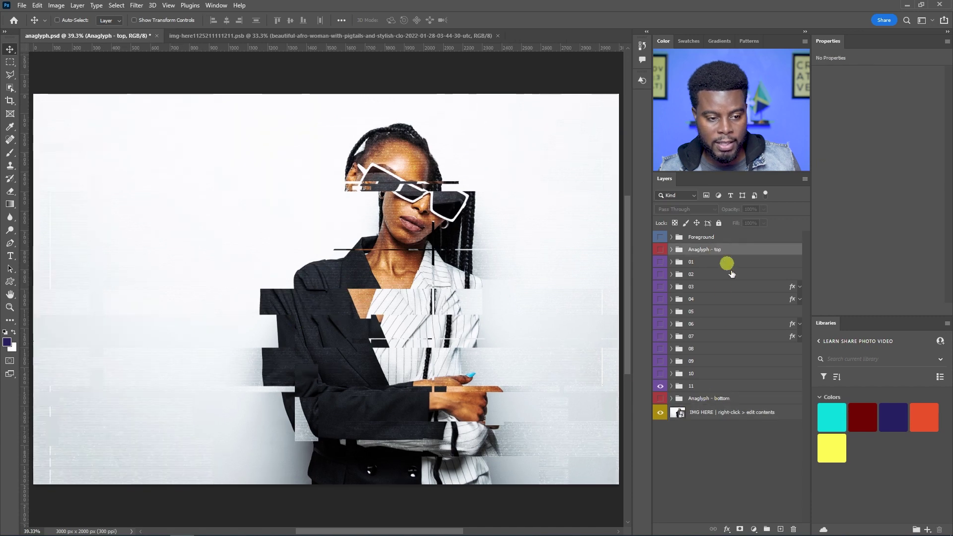
Step: Preview the Anaglyph - top effect alongside groups 11 and 10, then hide all three
left_click(661, 249)
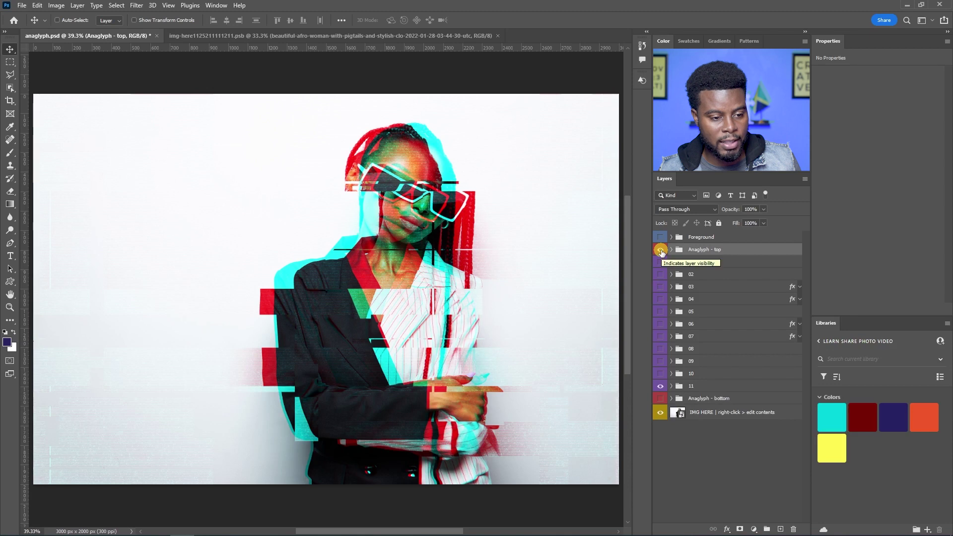
left_click(660, 249)
left_click(660, 386)
left_click(660, 250)
left_click(661, 250)
left_click(660, 373)
left_click(660, 249)
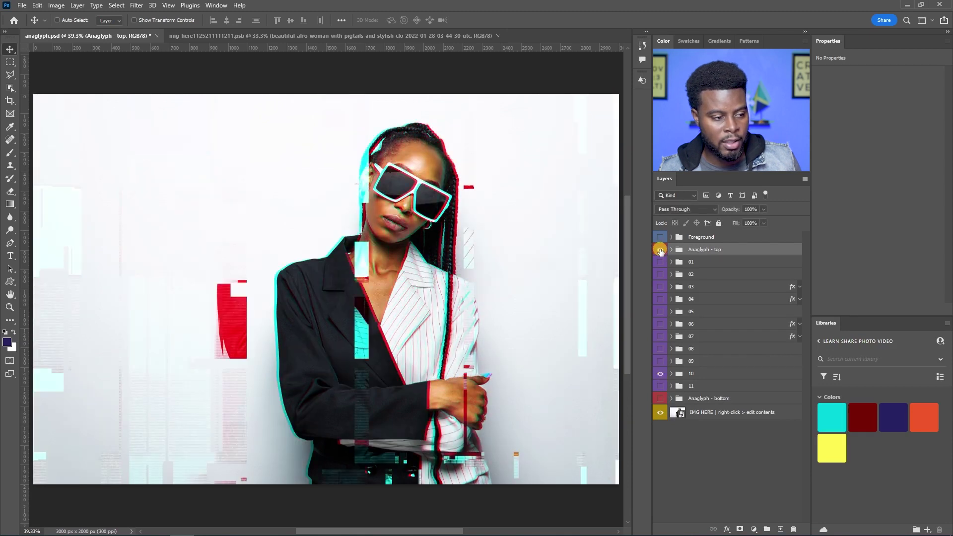
left_click(660, 249)
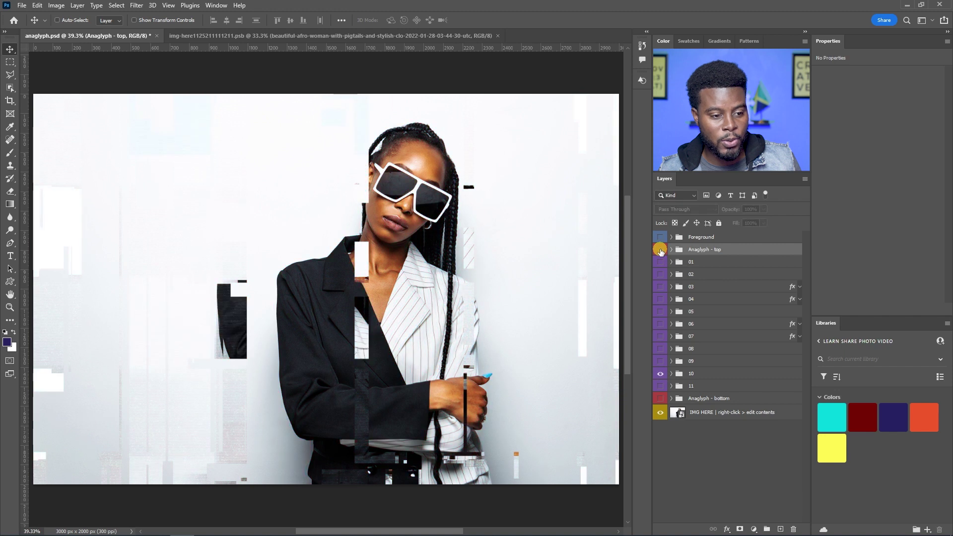
left_click(660, 373)
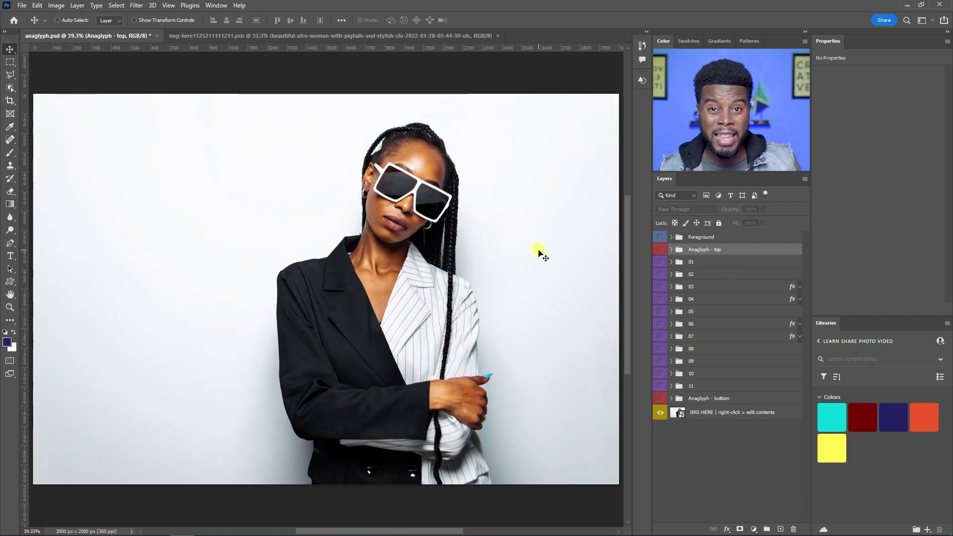
scroll(538, 253, "down", 1)
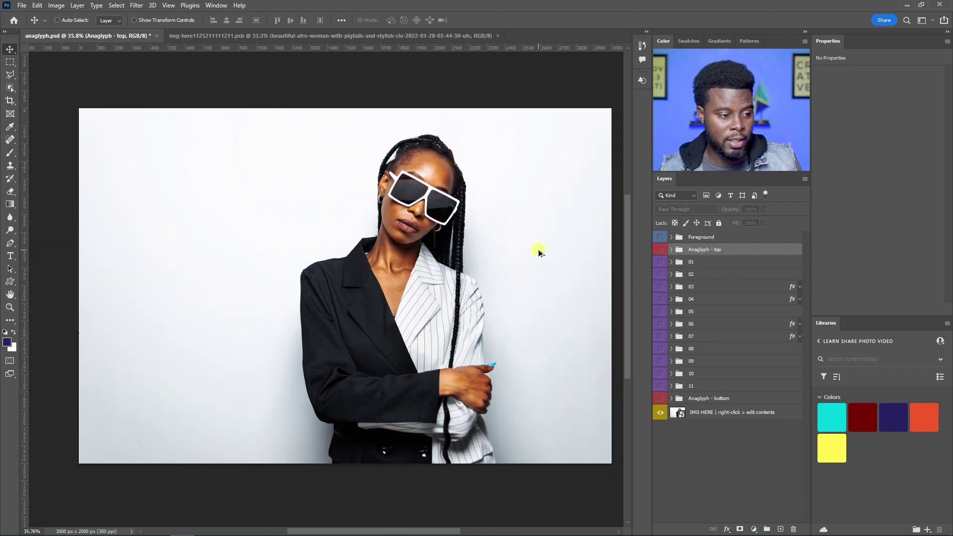
Step: Switch to img-here1125211111211.psb and toggle the white-background photo layer off and on
left_click(391, 37)
scroll(516, 282, "down", 1)
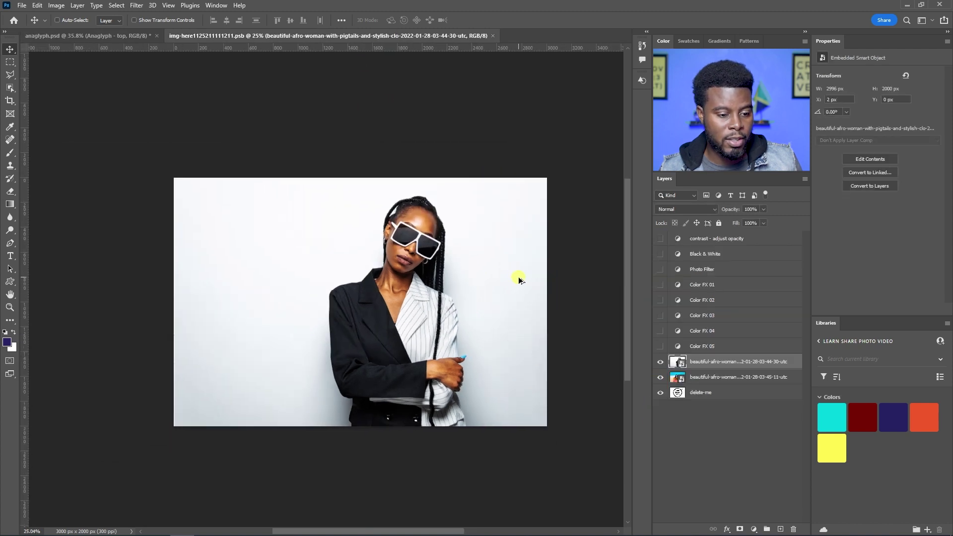
left_click(663, 367)
left_click(661, 366)
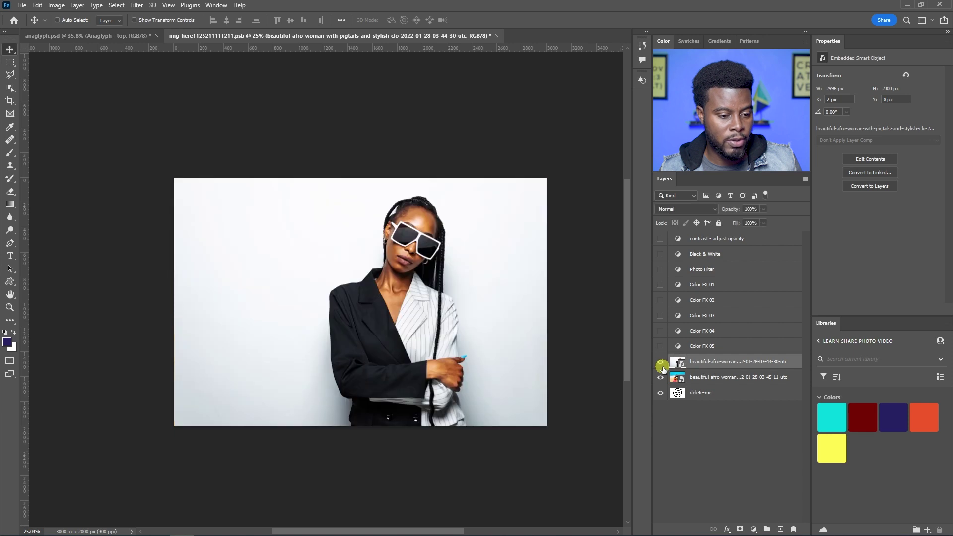
Step: Enlarge the white-background portrait to 3801 × 2538 px to fill the canvas, then save
key("ctrl+t")
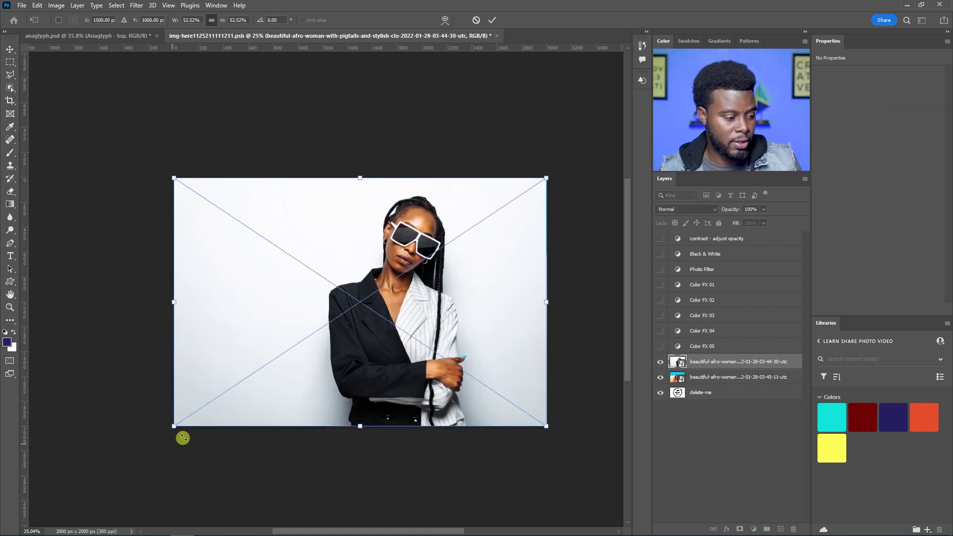
left_click_drag(175, 425, 86, 499)
left_click_drag(371, 327, 371, 316)
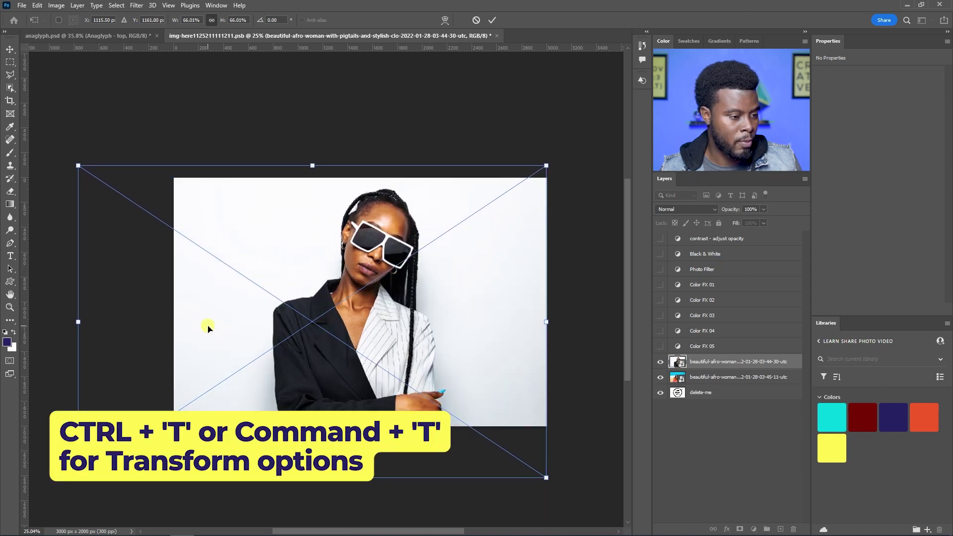
left_click_drag(82, 481, 78, 482)
key("Return")
scroll(411, 340, "up", 3)
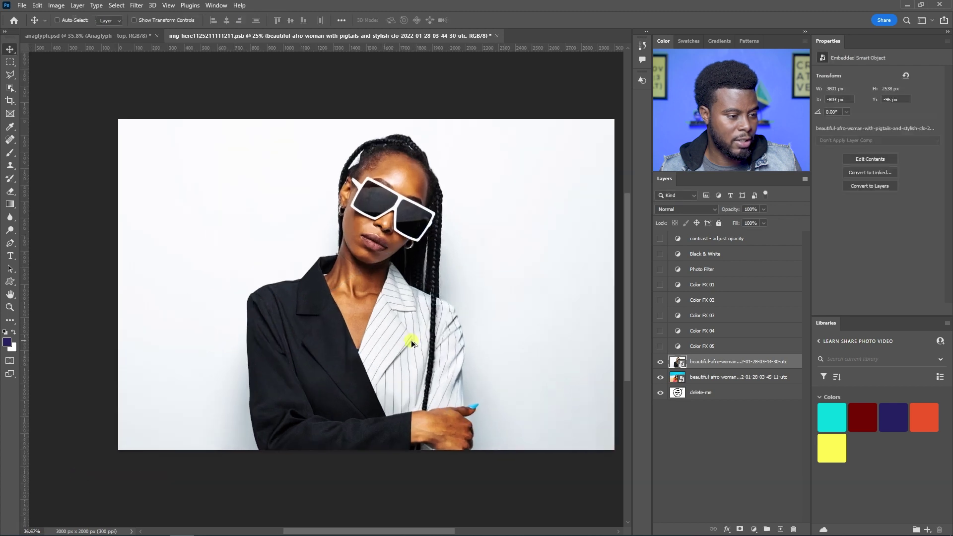
key("ctrl+s")
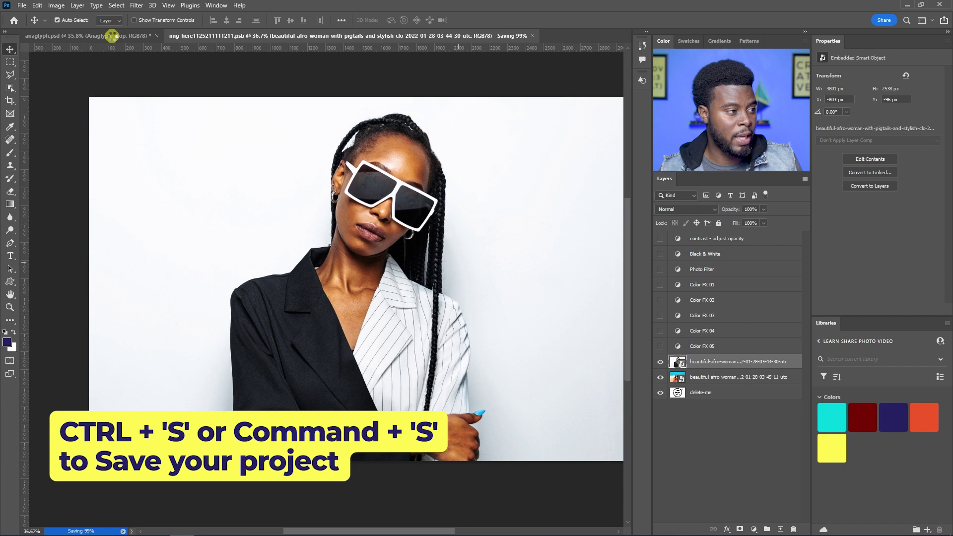
Step: Return to anaglyph.psd and pan the view to recentre the portrait
left_click(112, 37)
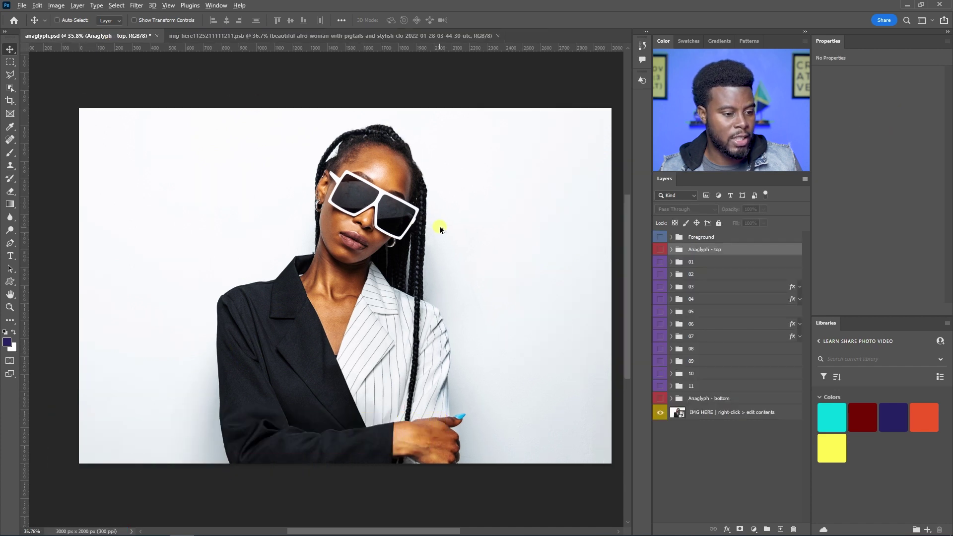
scroll(439, 229, "up", 1)
scroll(438, 224, "down", 1)
scroll(439, 224, "up", 1)
key("space")
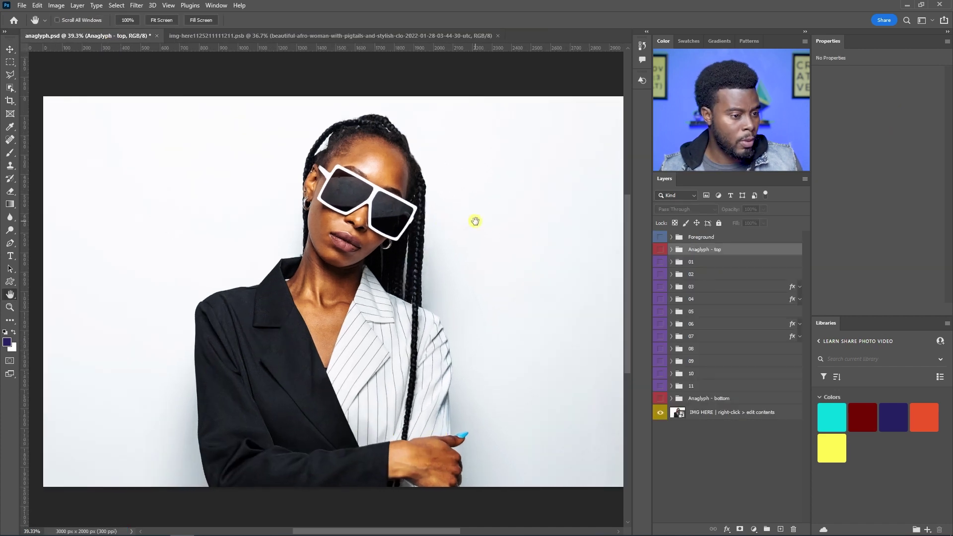
scroll(475, 221, "down", 1)
left_click_drag(466, 217, 453, 221)
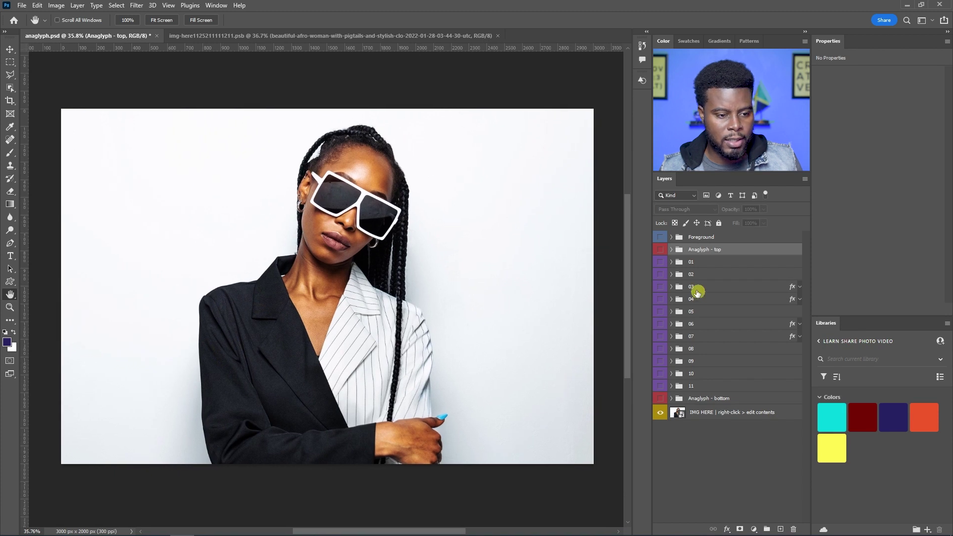
Step: Show glitch groups 01, 06 and 08, briefly testing and re-hiding groups 09 and 10
left_click(660, 262)
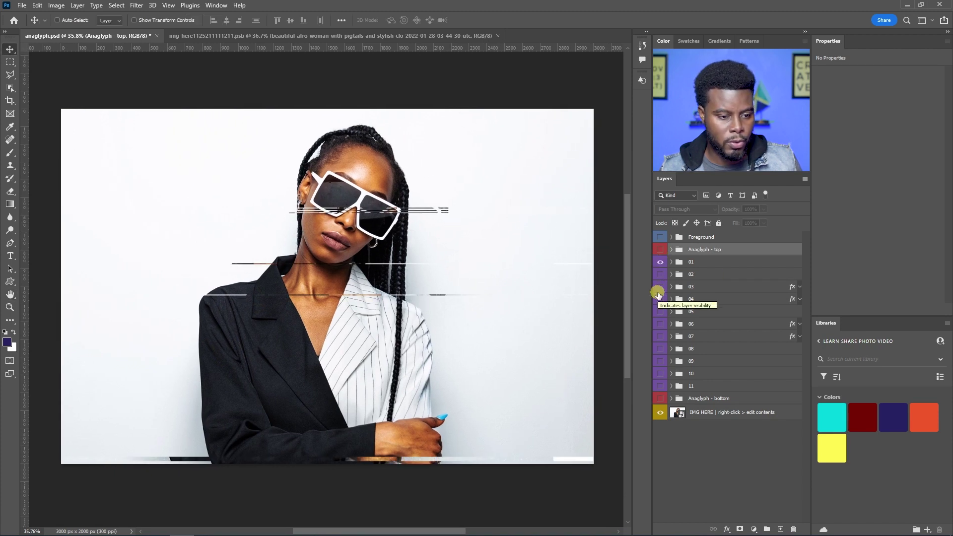
left_click(660, 324)
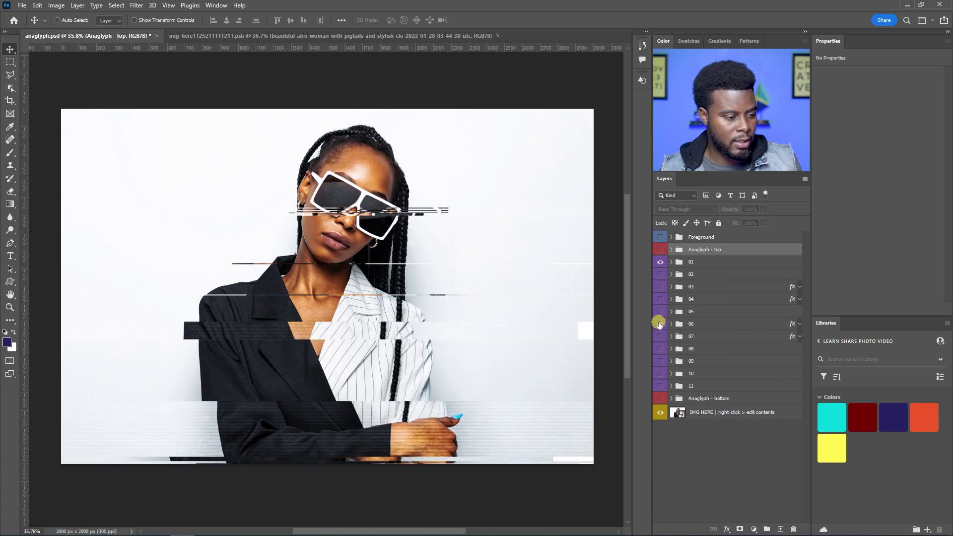
left_click(660, 349)
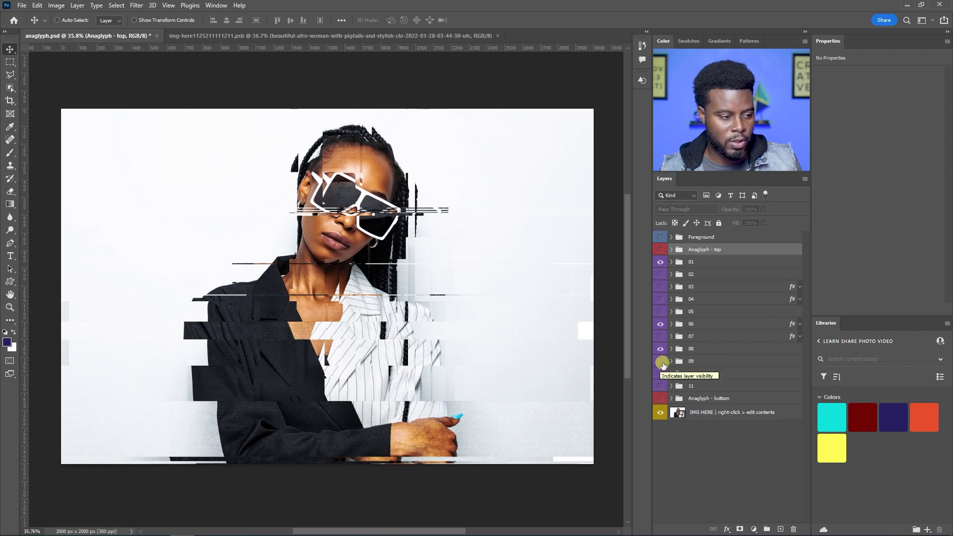
left_click(660, 361)
left_click(662, 364)
left_click(661, 377)
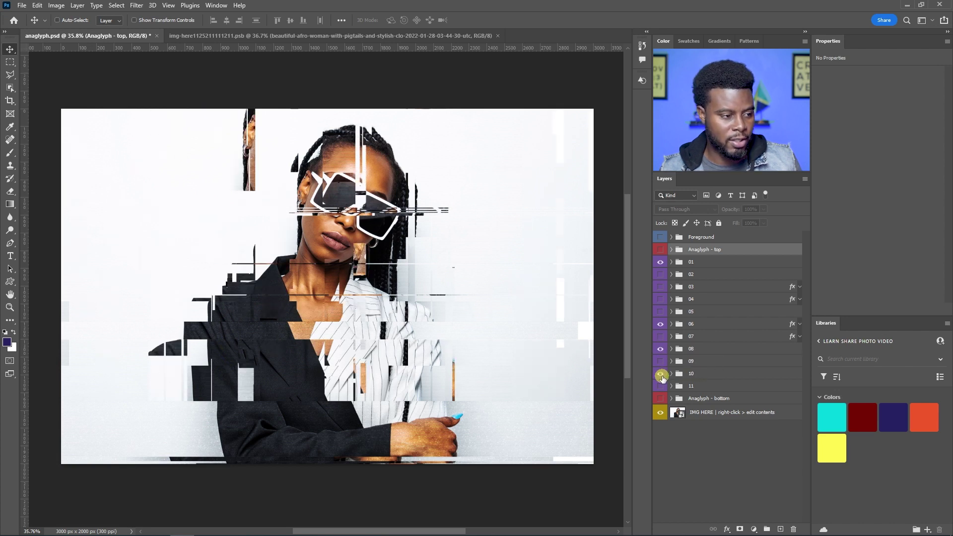
left_click(661, 376)
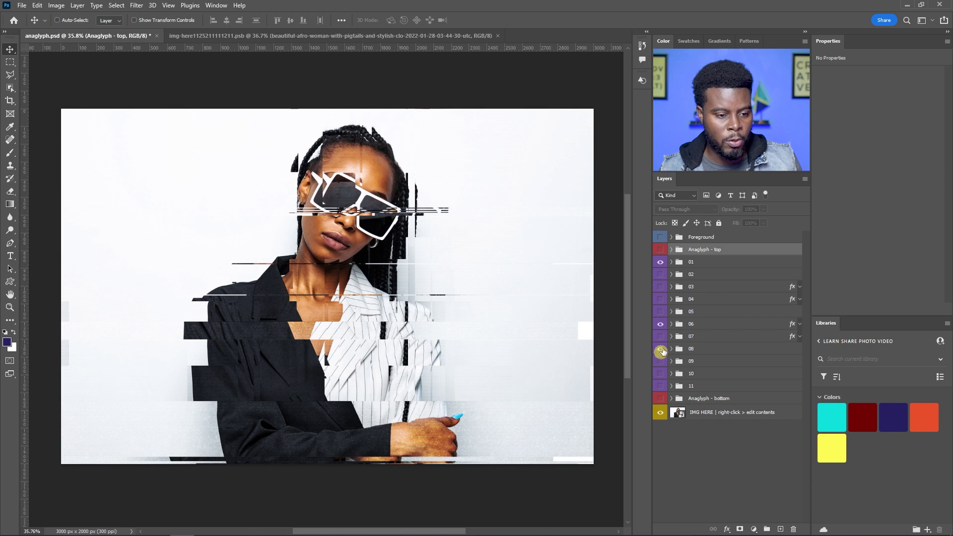
Step: Preview the Anaglyph - top and bottom layers, leave them hidden, and switch to the img-here .psb
left_click(661, 251)
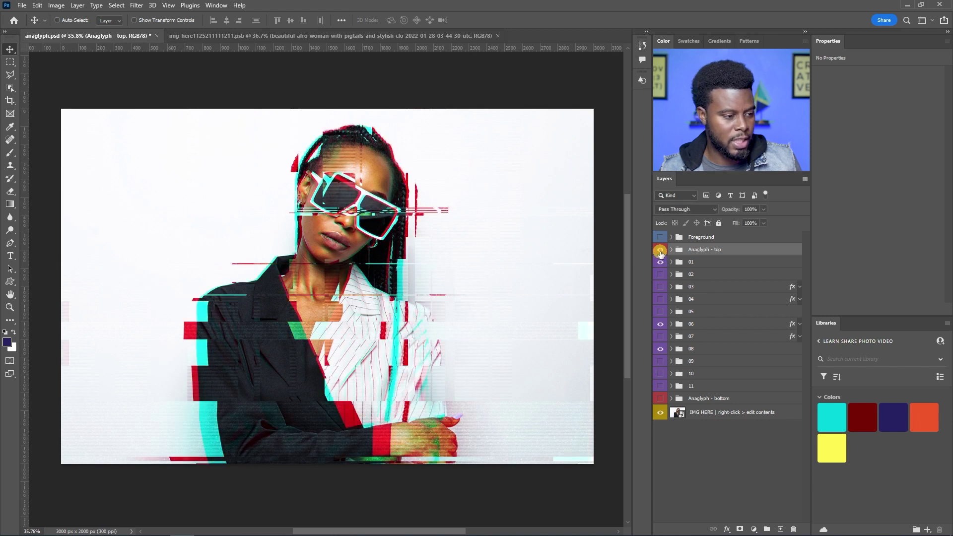
left_click(660, 251)
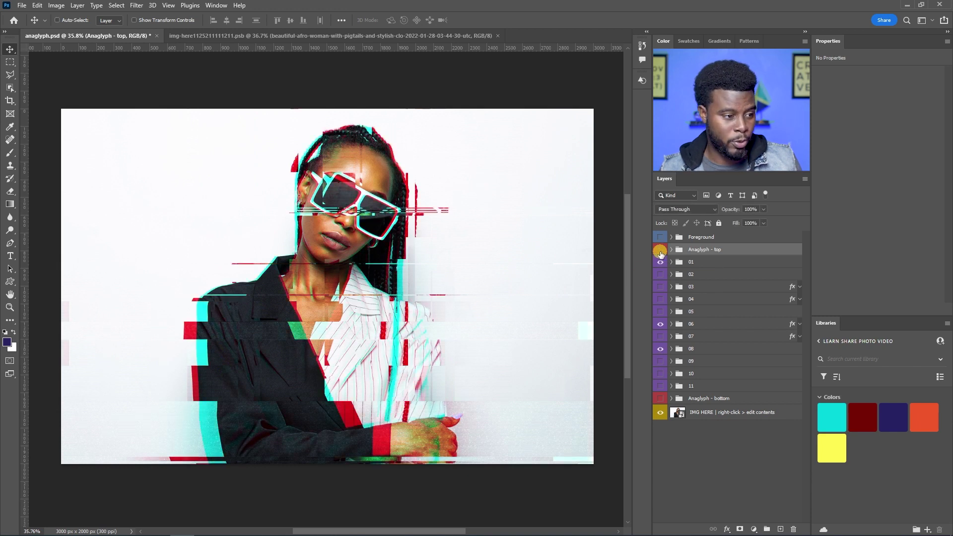
left_click(660, 251)
left_click(660, 252)
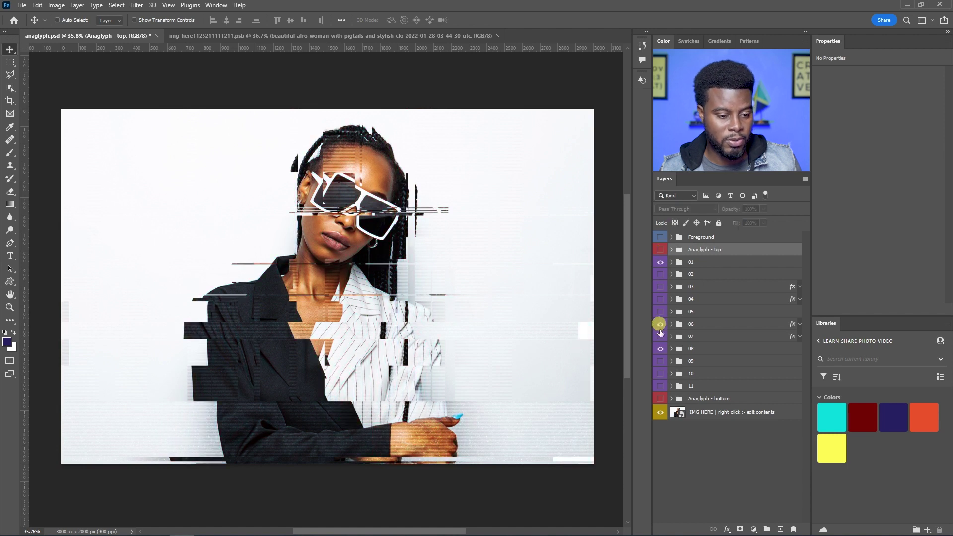
left_click(660, 398)
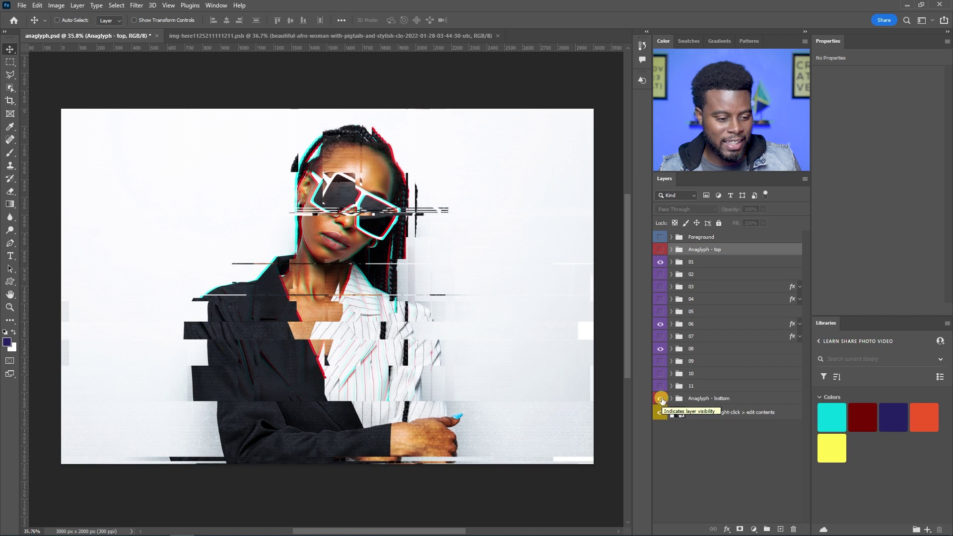
left_click(660, 399)
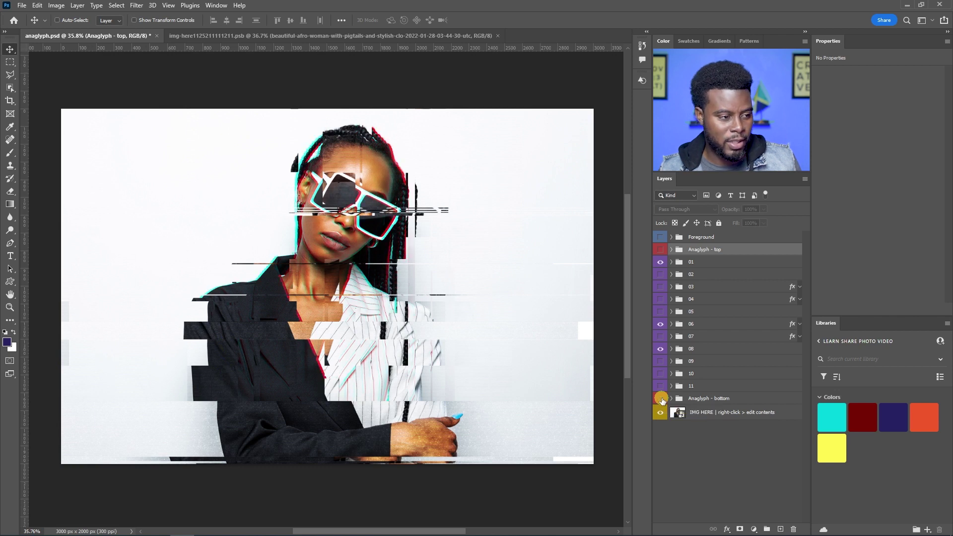
left_click(660, 249)
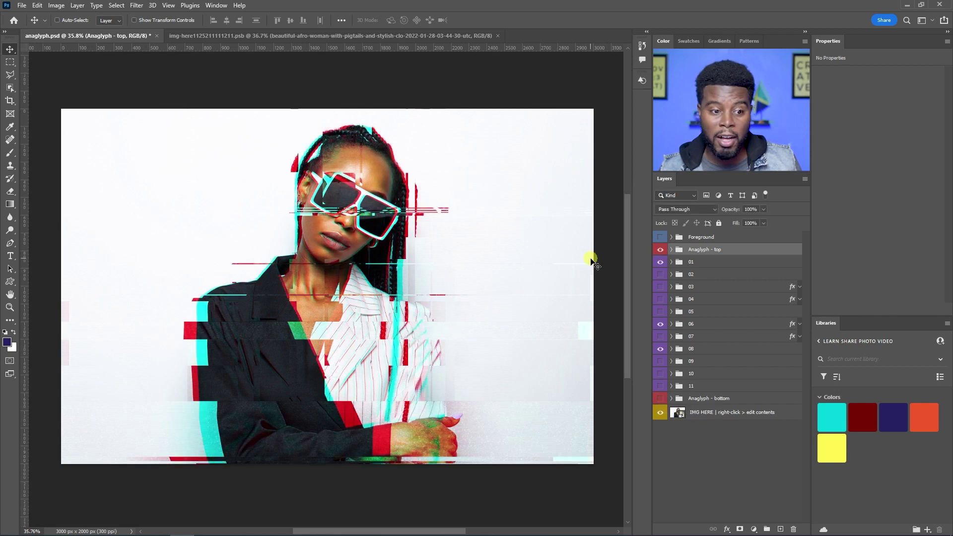
left_click(660, 249)
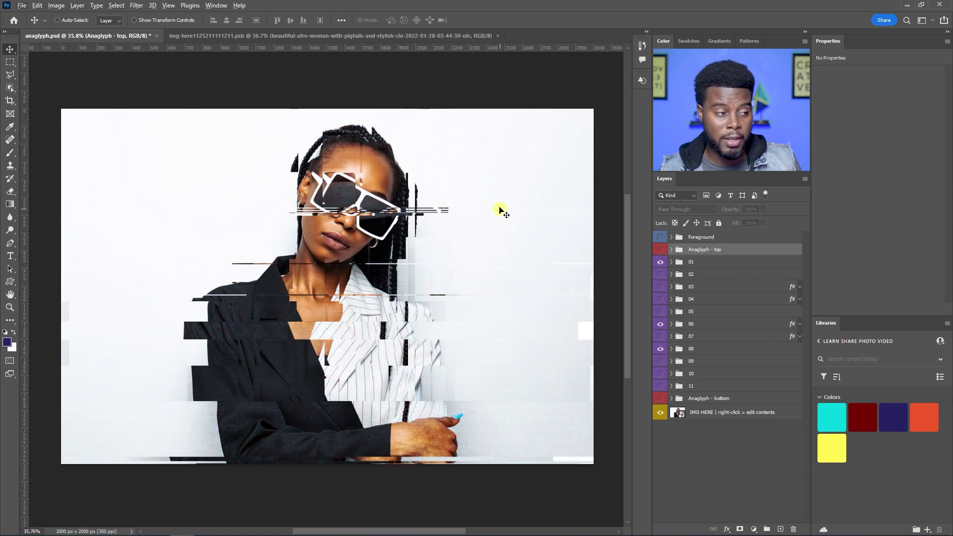
left_click(398, 35)
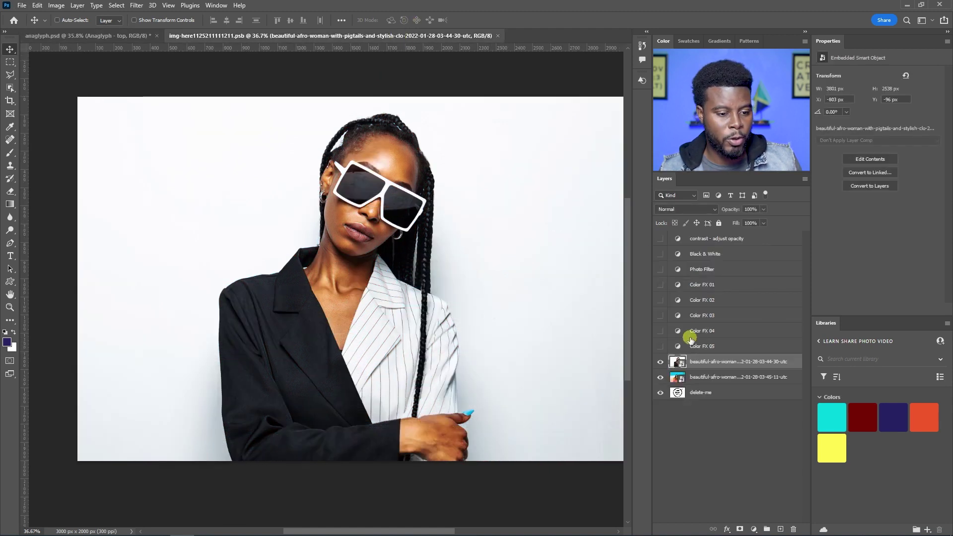
Step: Hide the first portrait and scale the pink-jacket photo to 58.26% (3505 × 2340 px), shifted left
left_click(660, 363)
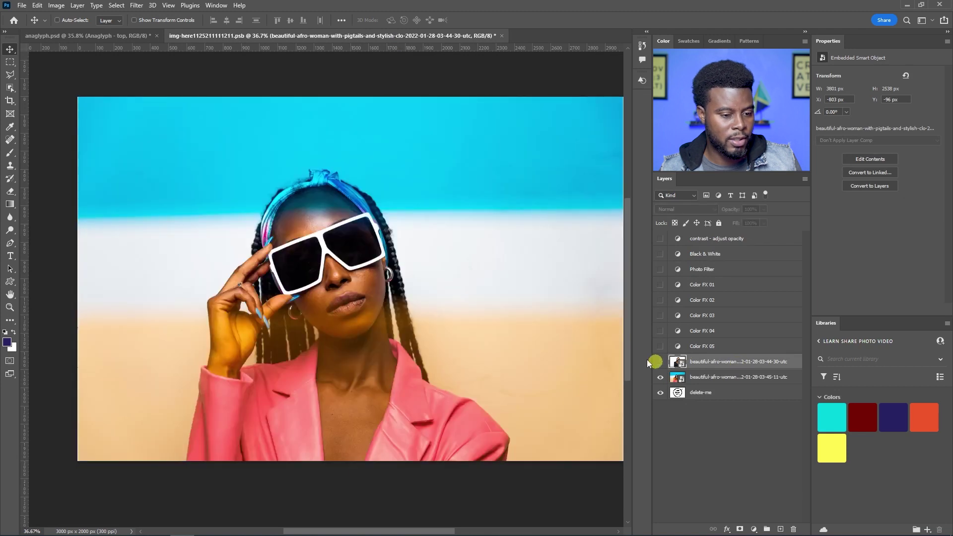
scroll(454, 289, "down", 2)
scroll(455, 288, "right", 1)
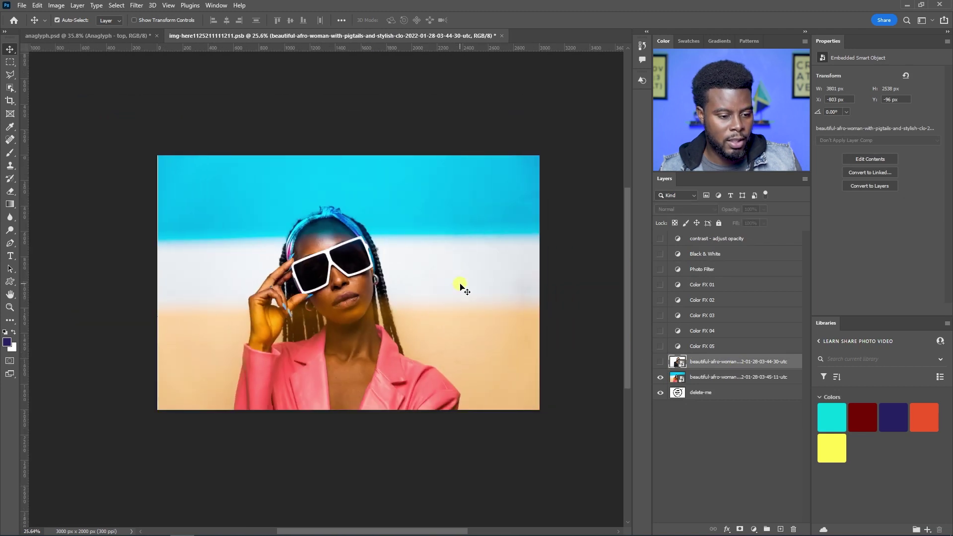
left_click(704, 377)
key("ctrl+t")
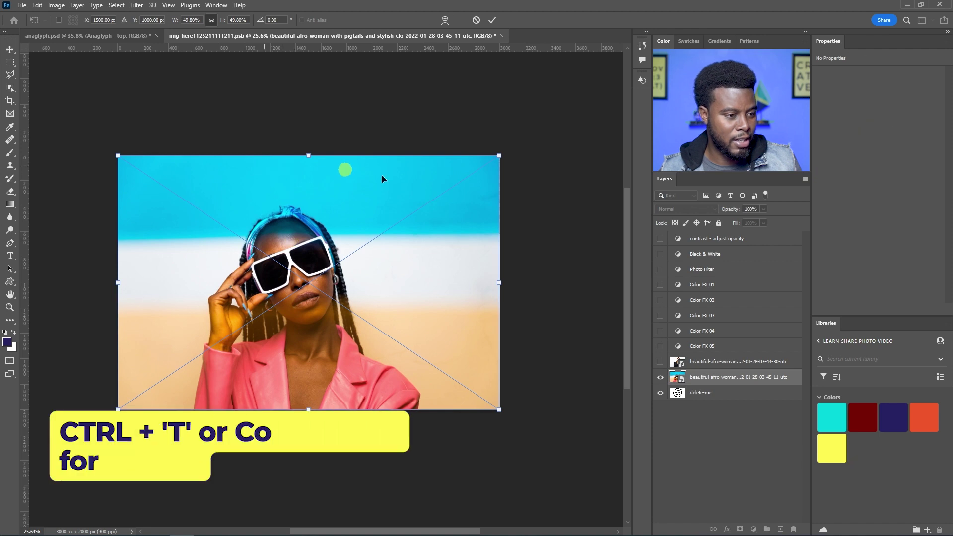
left_click_drag(499, 157, 564, 114)
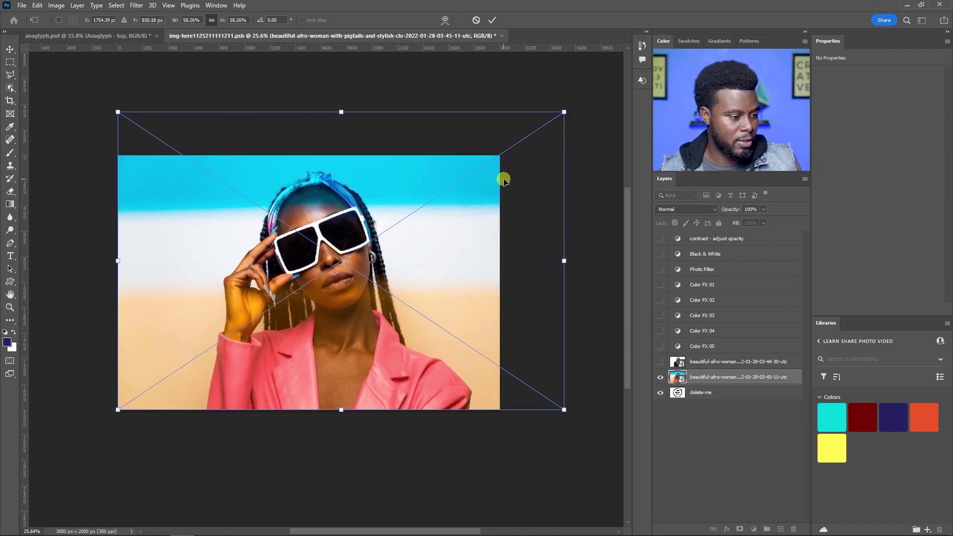
left_click_drag(502, 177, 487, 180)
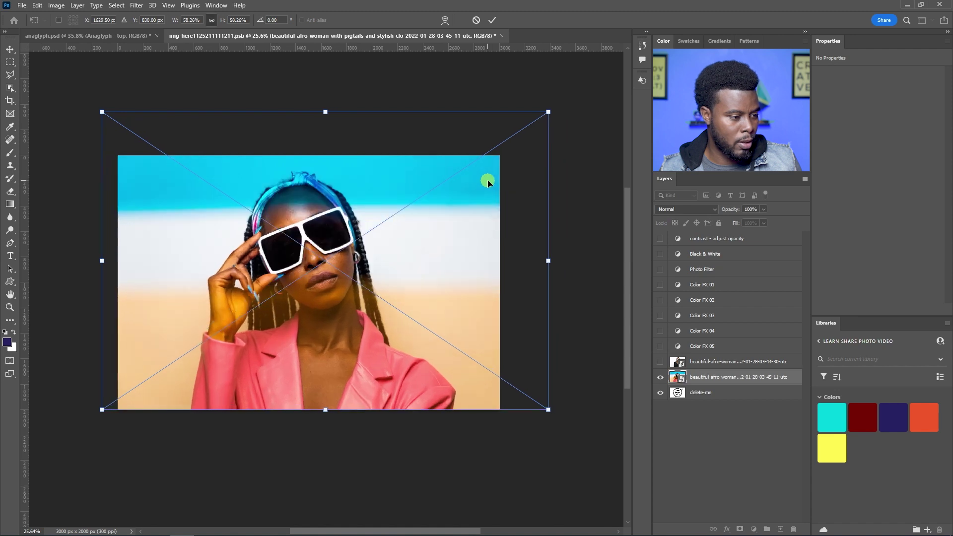
key("Return")
Step: Save the smart object document and return to anaglyph.psd
scroll(451, 171, "up", 2)
key("ctrl+s")
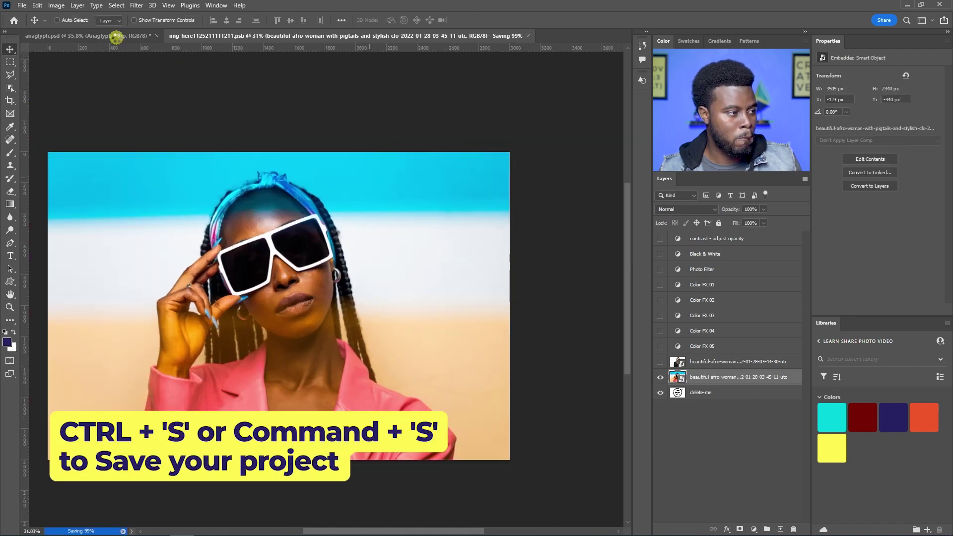
left_click(117, 40)
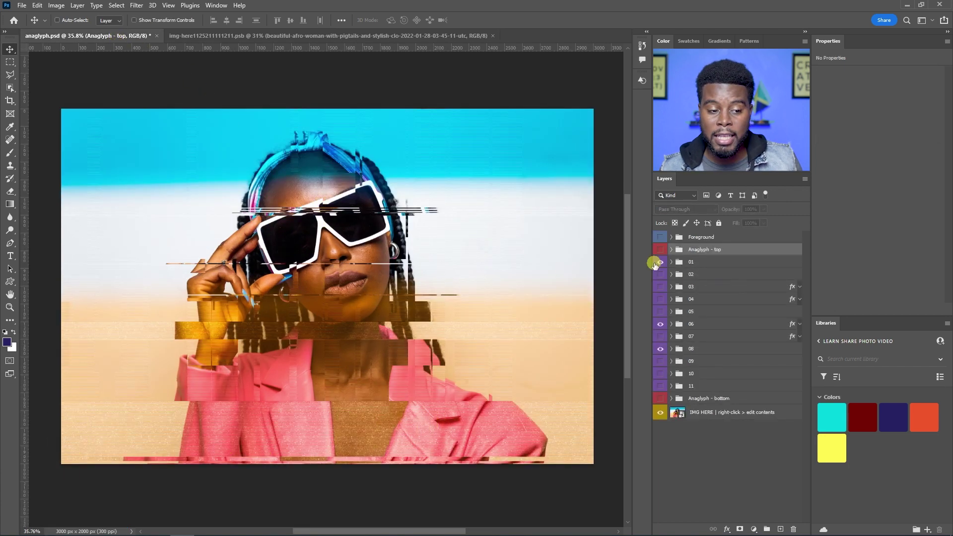
Step: Make group 01 visible and show the Anaglyph - top layer, toggling it off and on to compare
left_click(702, 262)
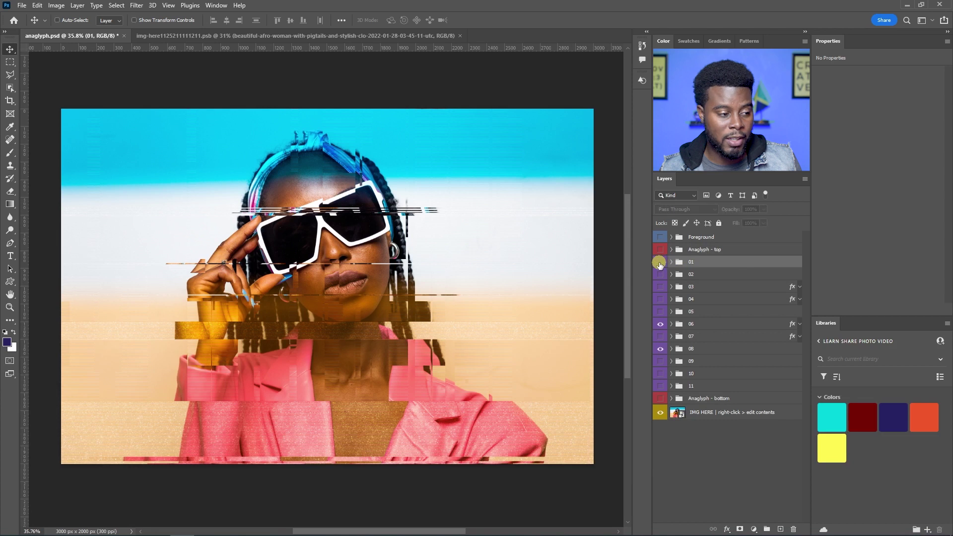
left_click(659, 262)
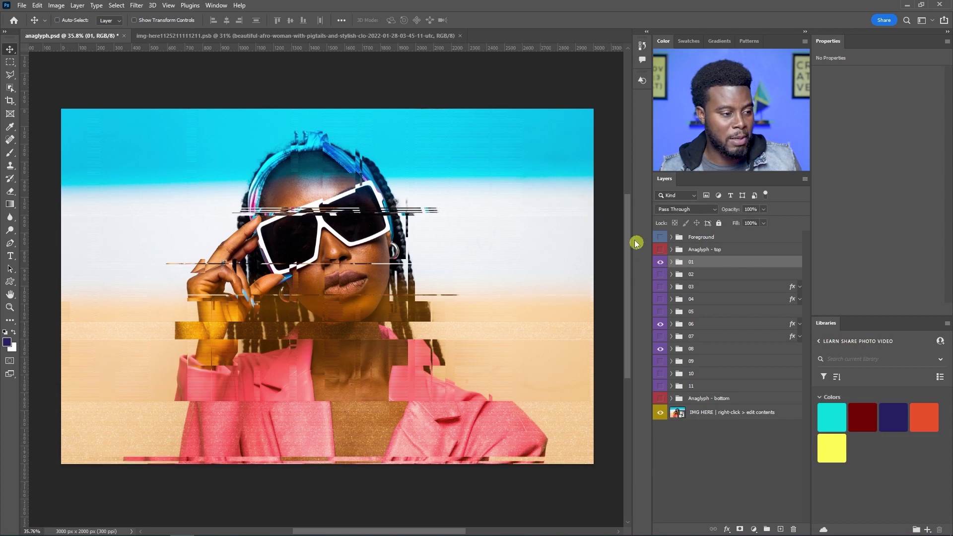
left_click(661, 250)
left_click(660, 250)
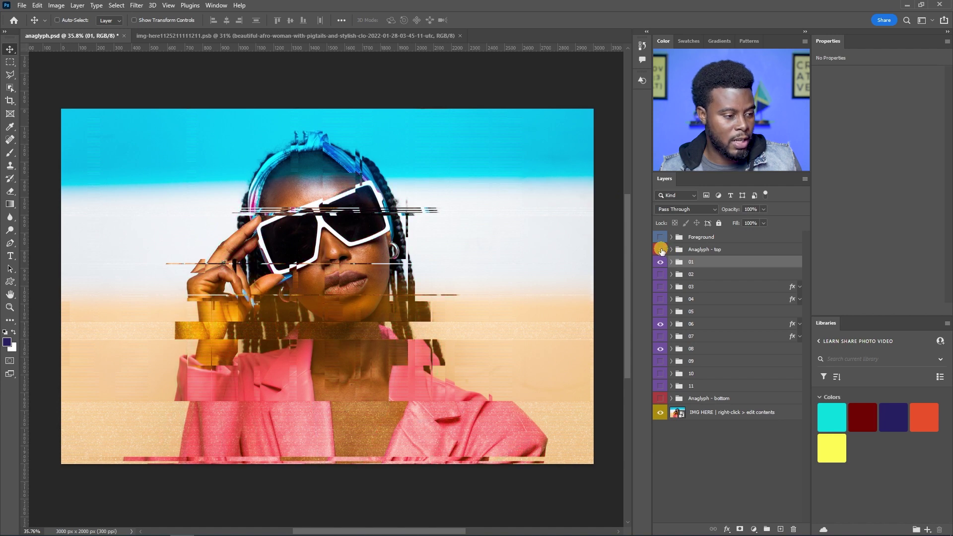
left_click(661, 250)
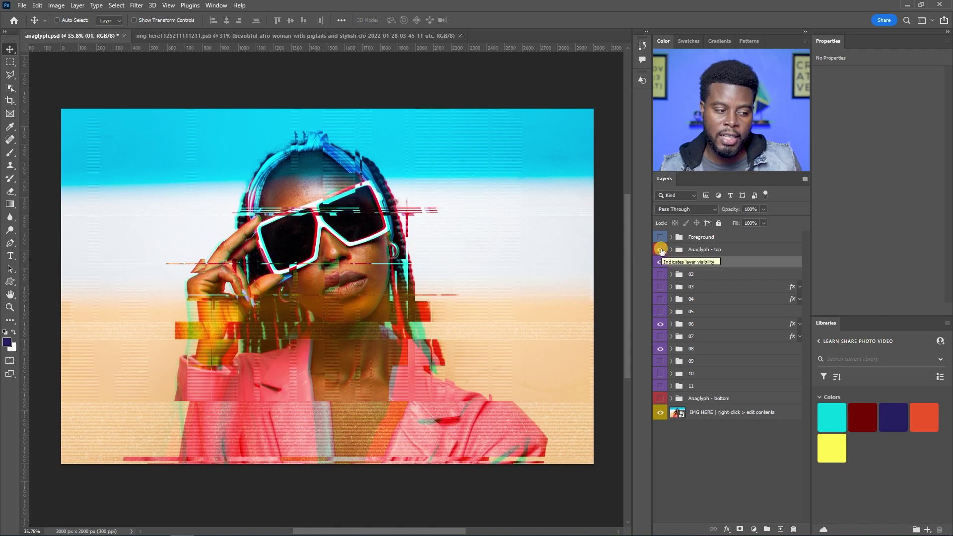
scroll(440, 240, "down", 1)
scroll(440, 240, "up", 1)
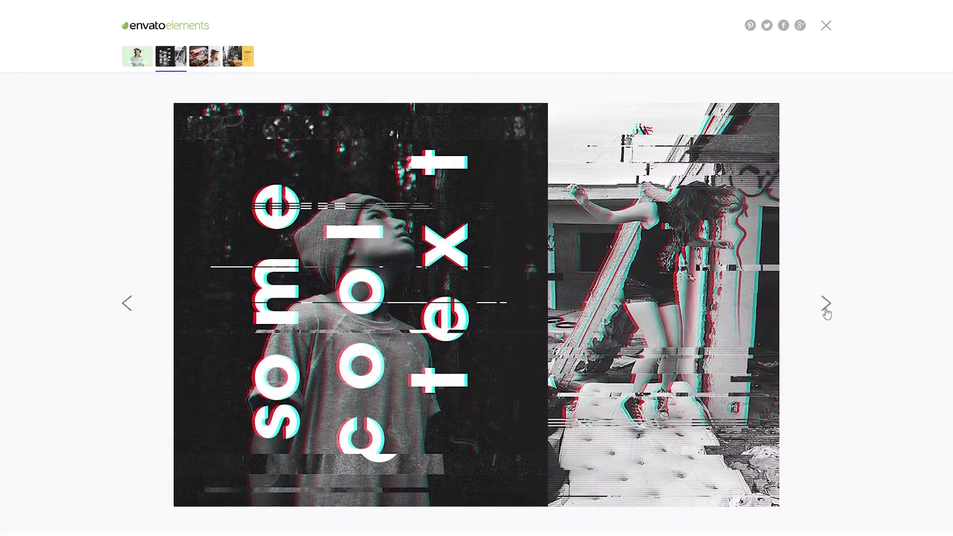
Step: Advance the Magazine Template previews three images to reach the My Life With Fashion spread
left_click(817, 303)
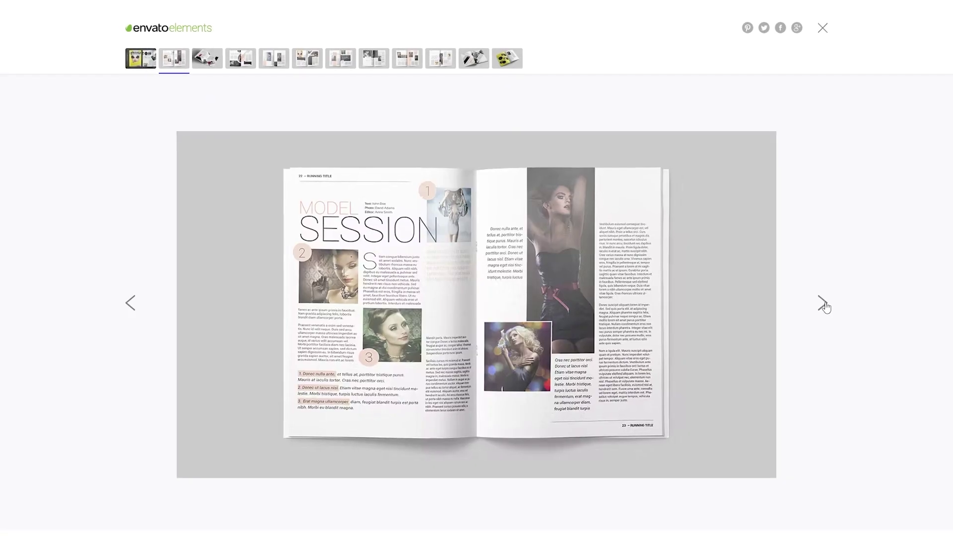
left_click(819, 304)
left_click(818, 303)
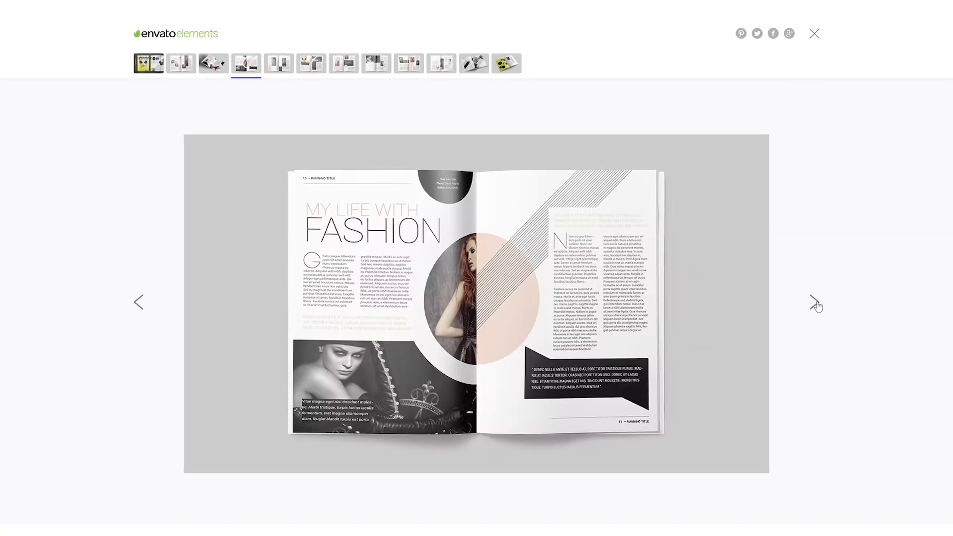